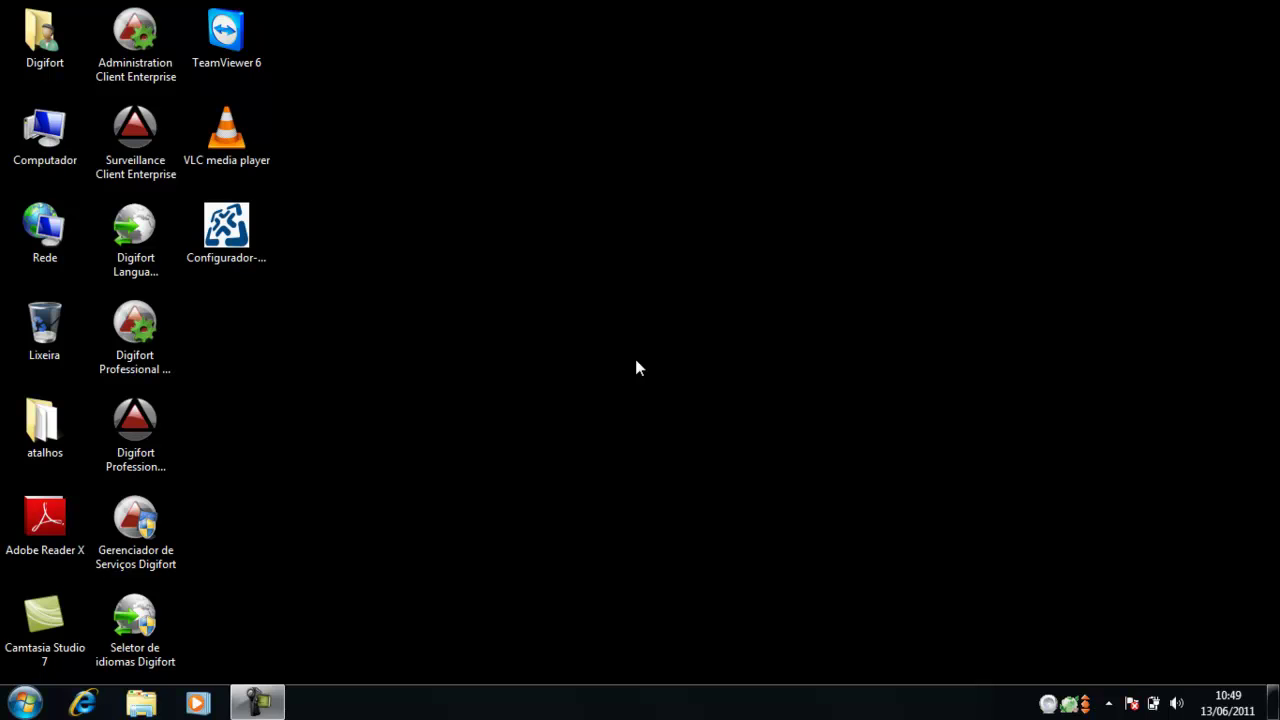
Step: Launch Digifort Administration Client Enterprise from its desktop icon
click(156, 79)
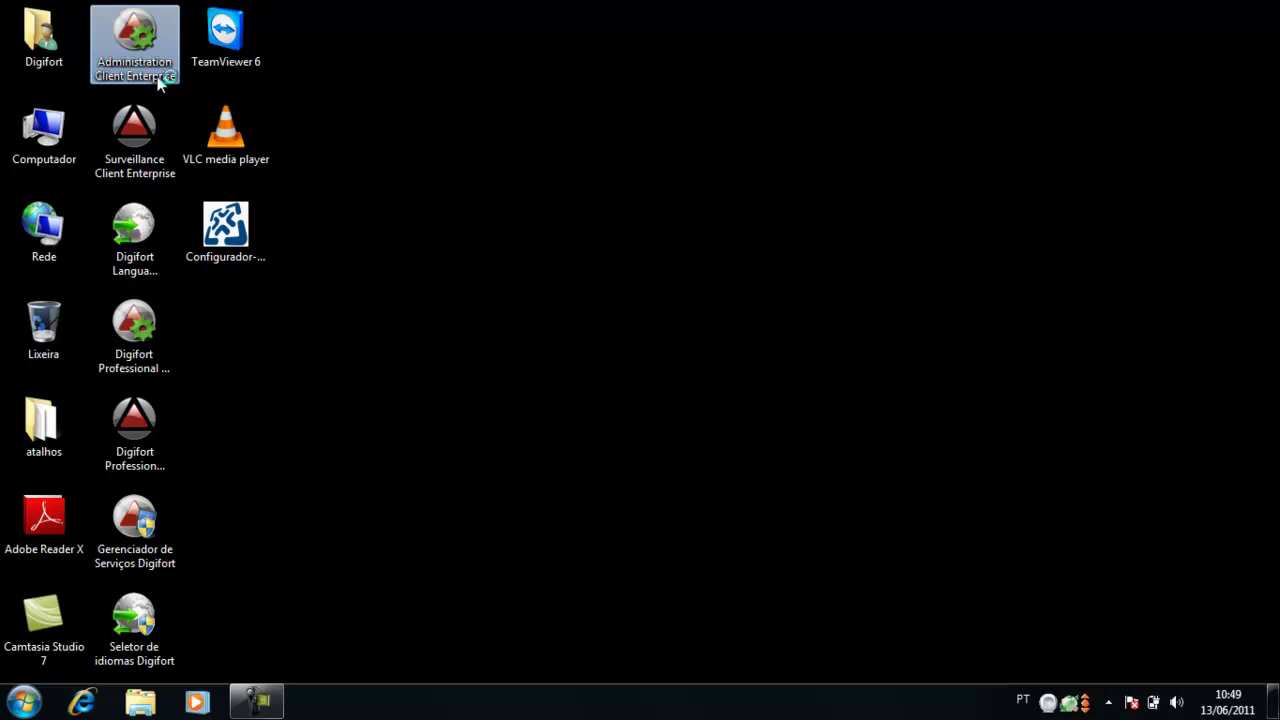
double_click(156, 77)
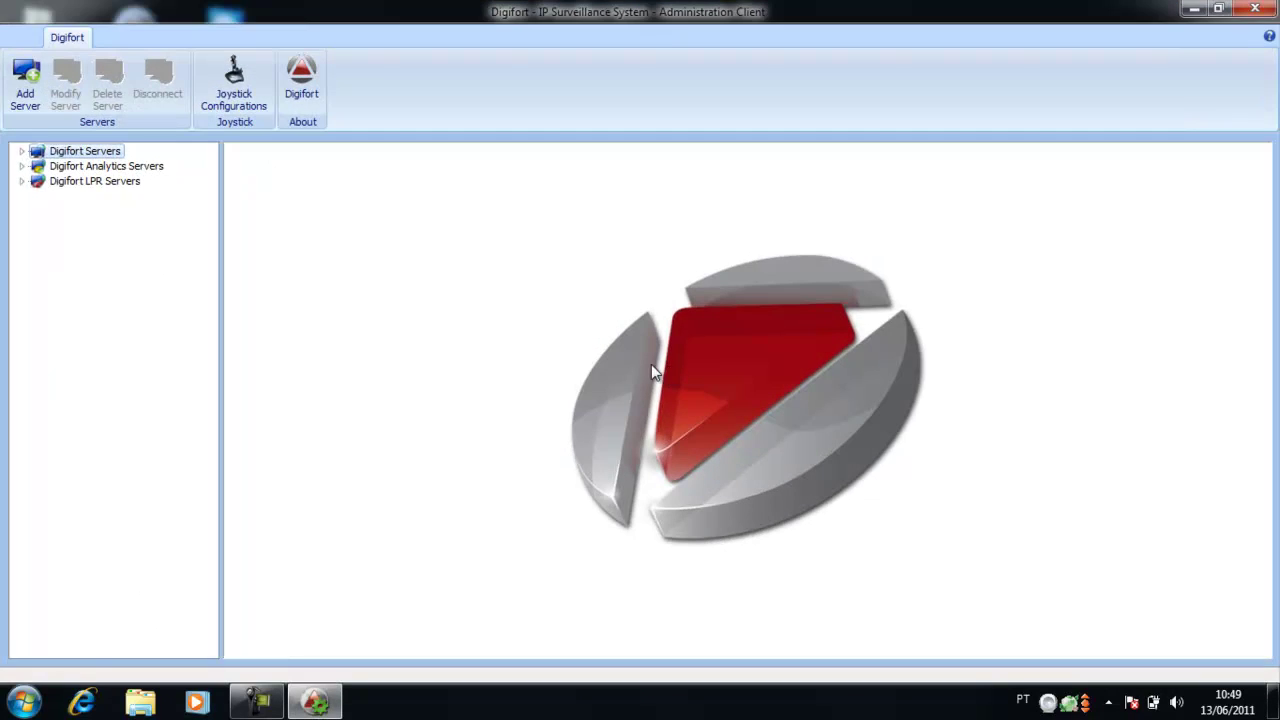
Step: Connect and log in to the local Digifort server
click(21, 151)
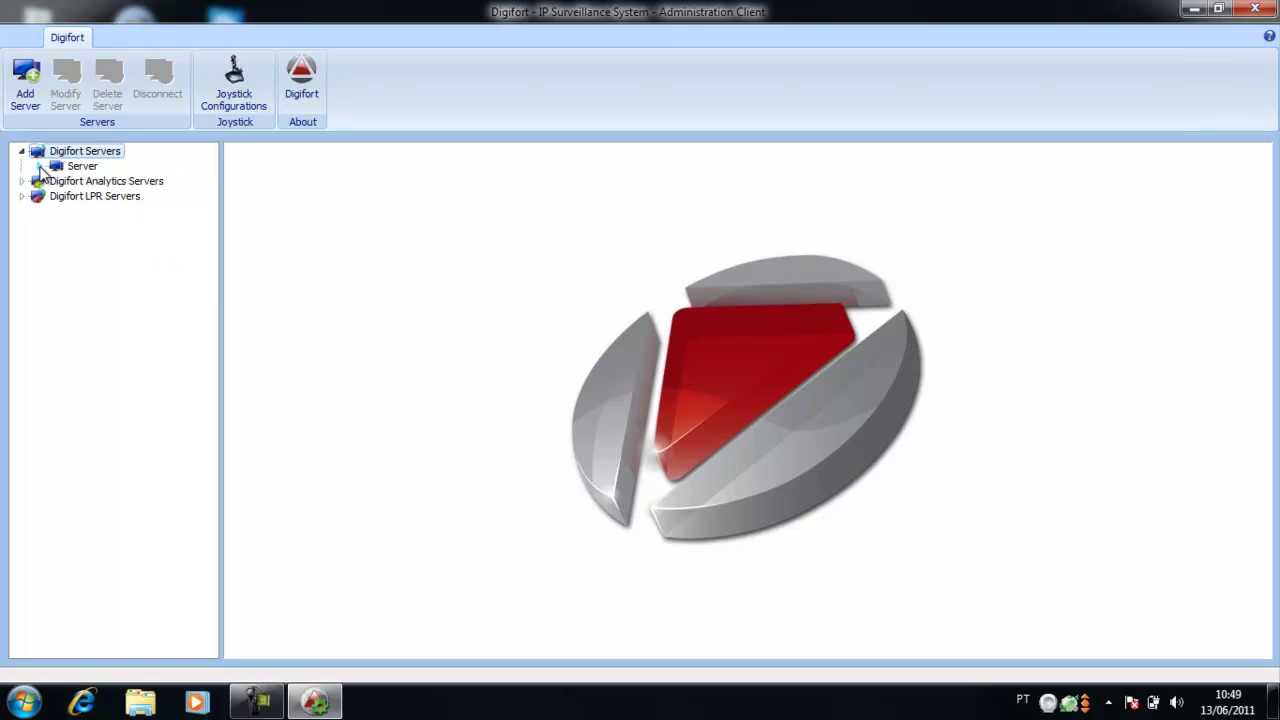
double_click(56, 166)
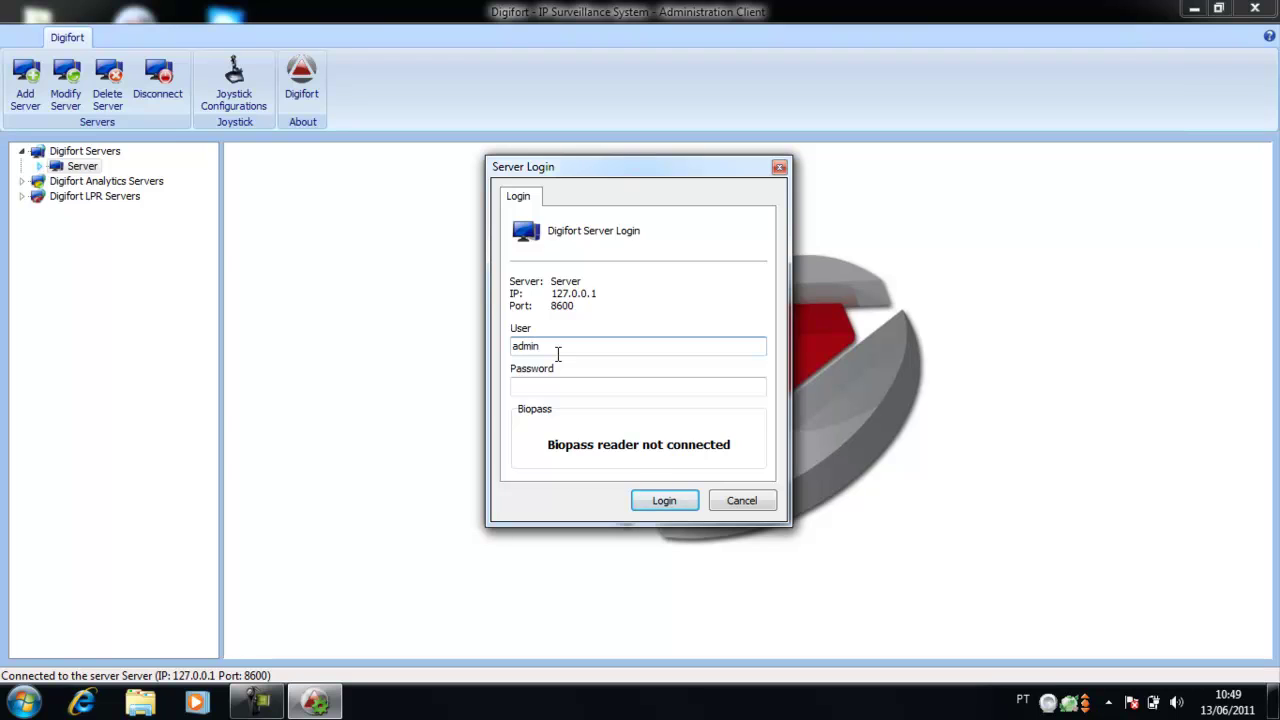
key(Return)
key(Return)
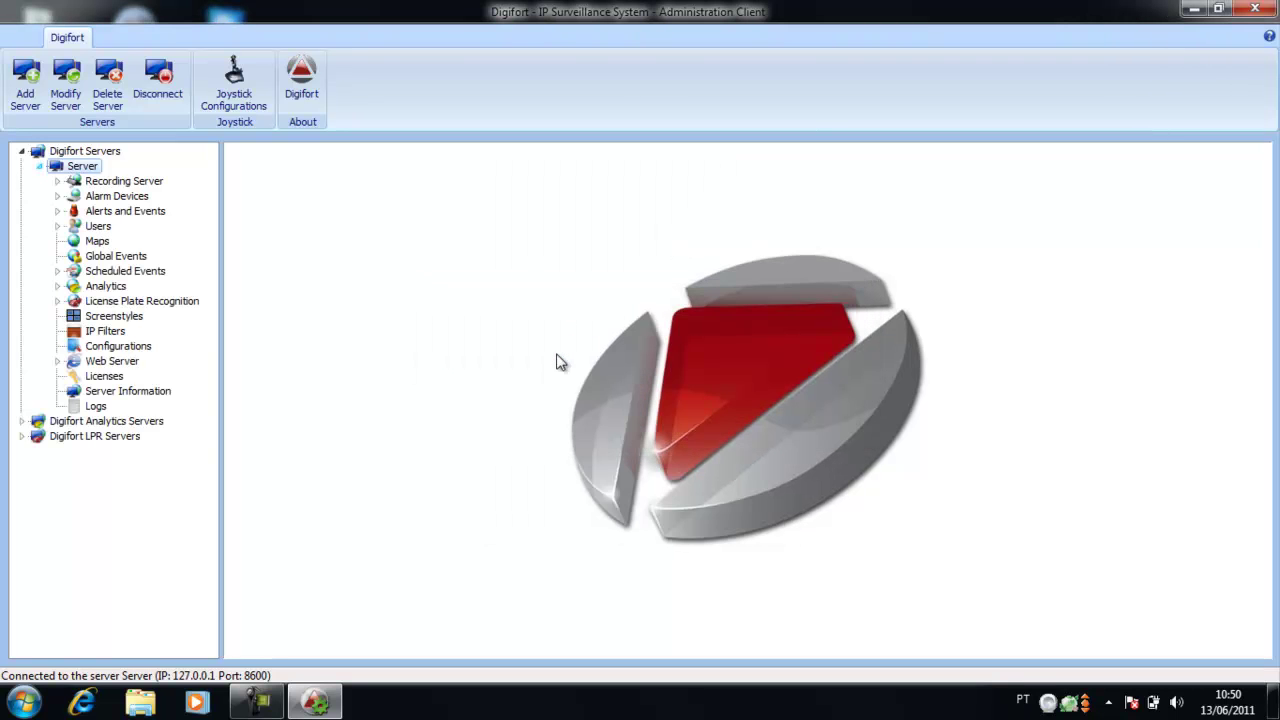
Step: Open camera 0005's configuration from the camera register and show its PTZ settings
click(57, 181)
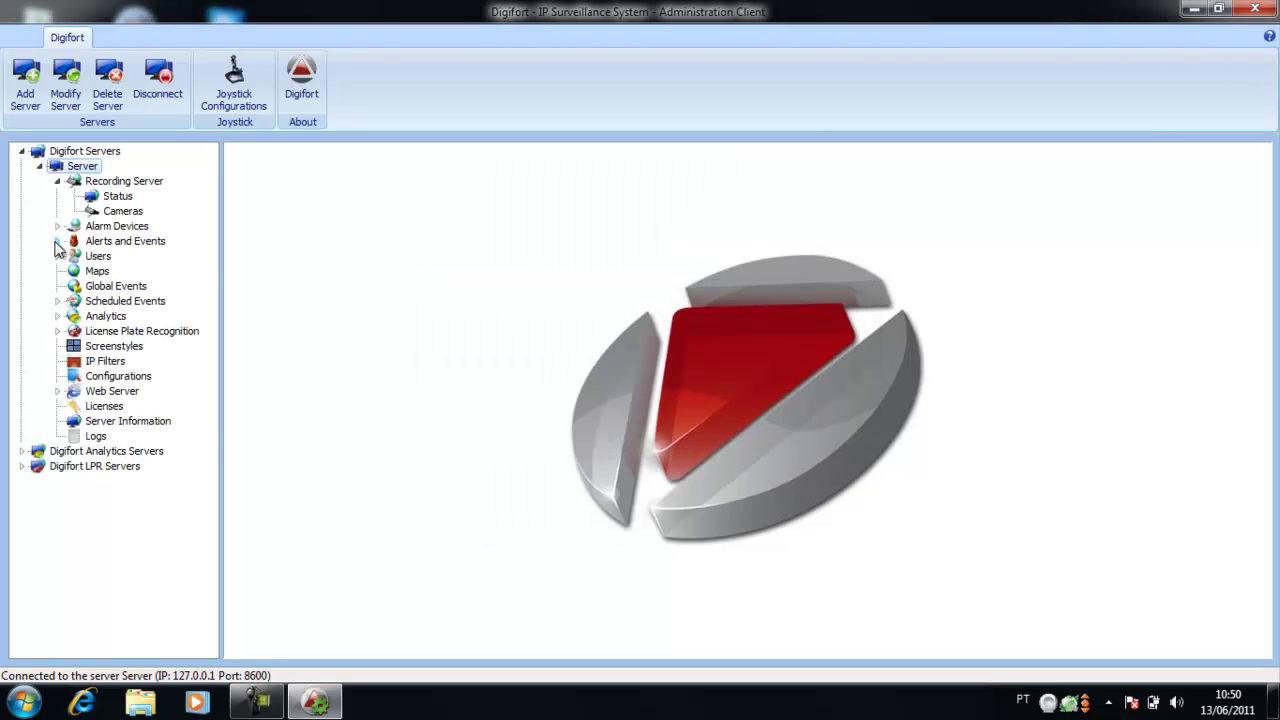
click(118, 212)
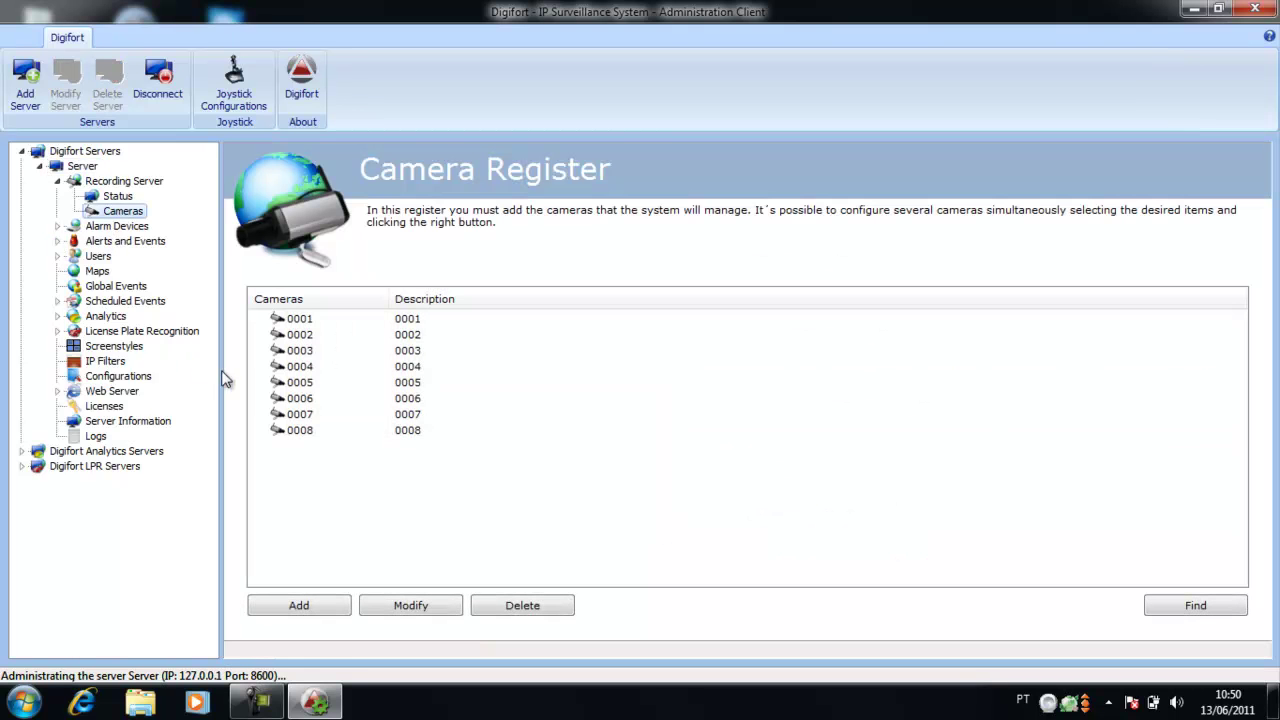
double_click(292, 390)
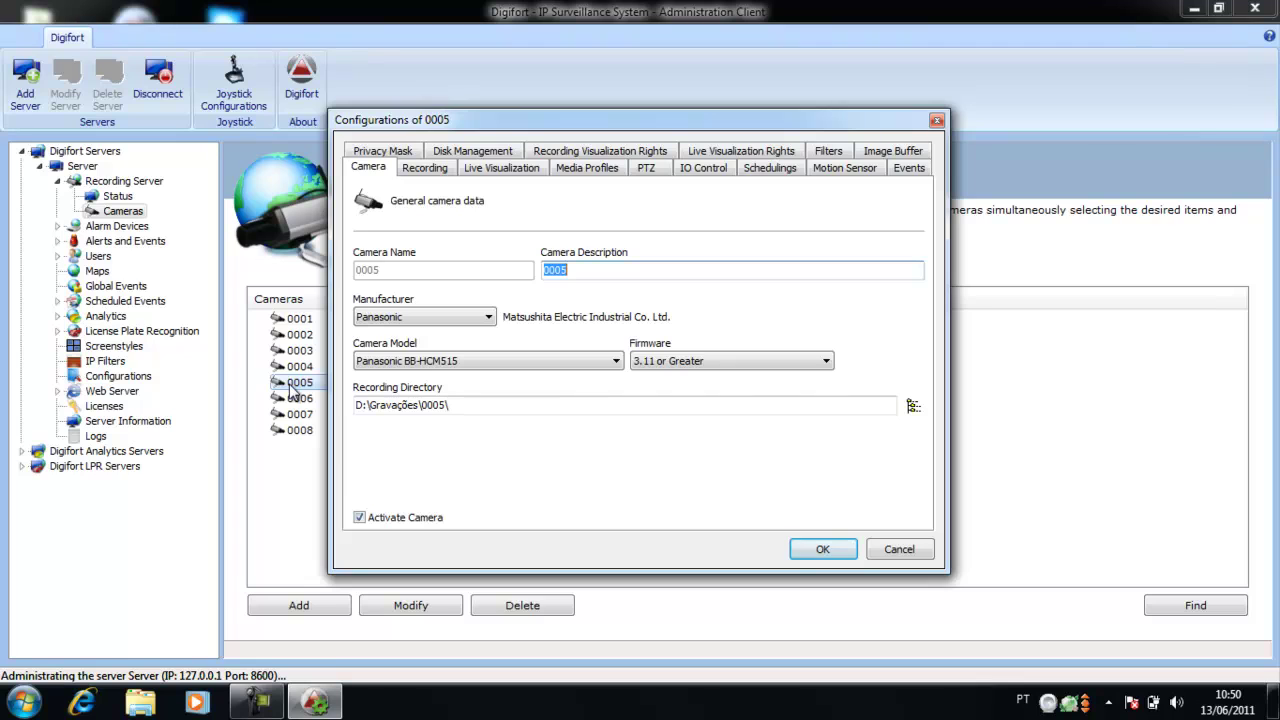
click(667, 176)
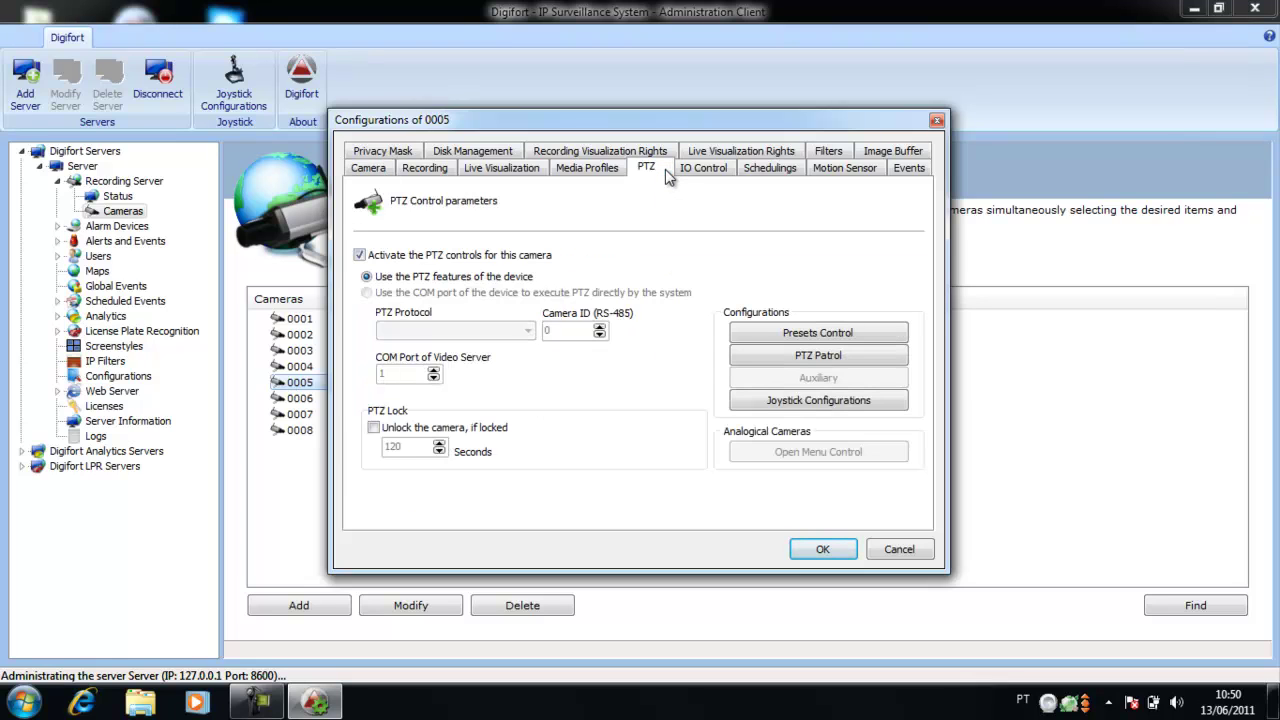
Step: Store two new aimed views as presets 4 and 5, described '5' and '6'
click(840, 340)
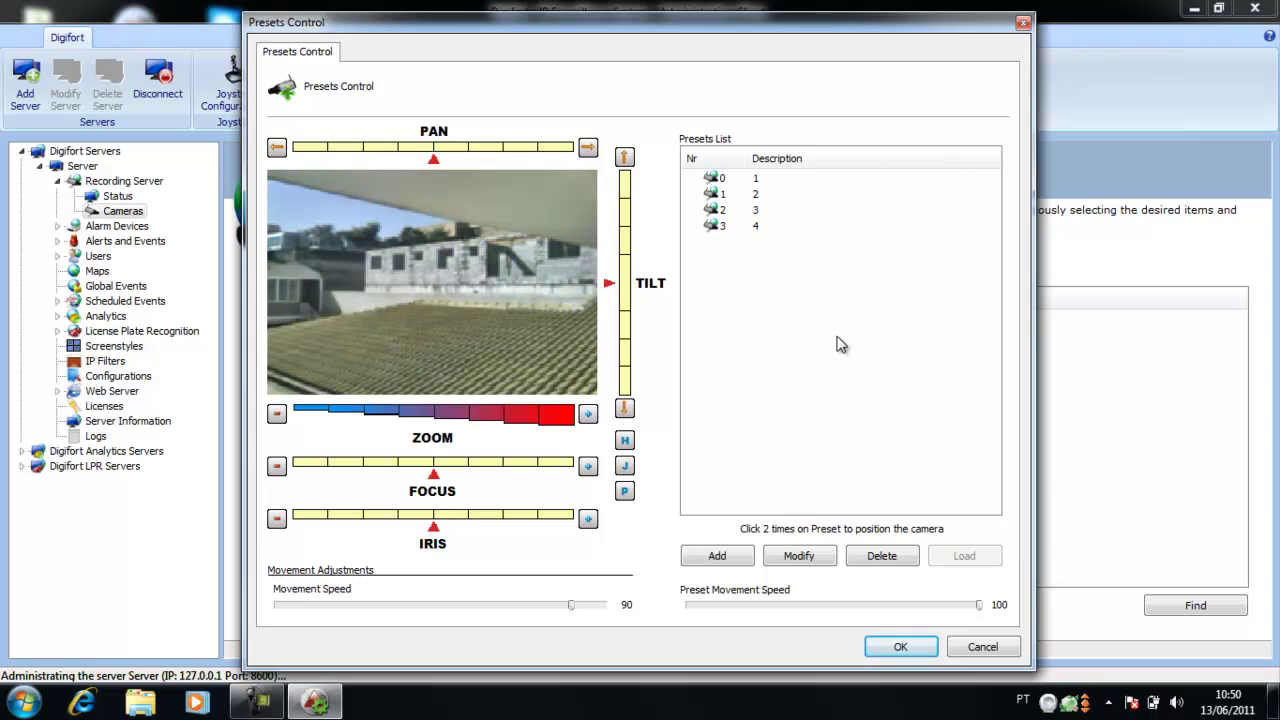
click(515, 267)
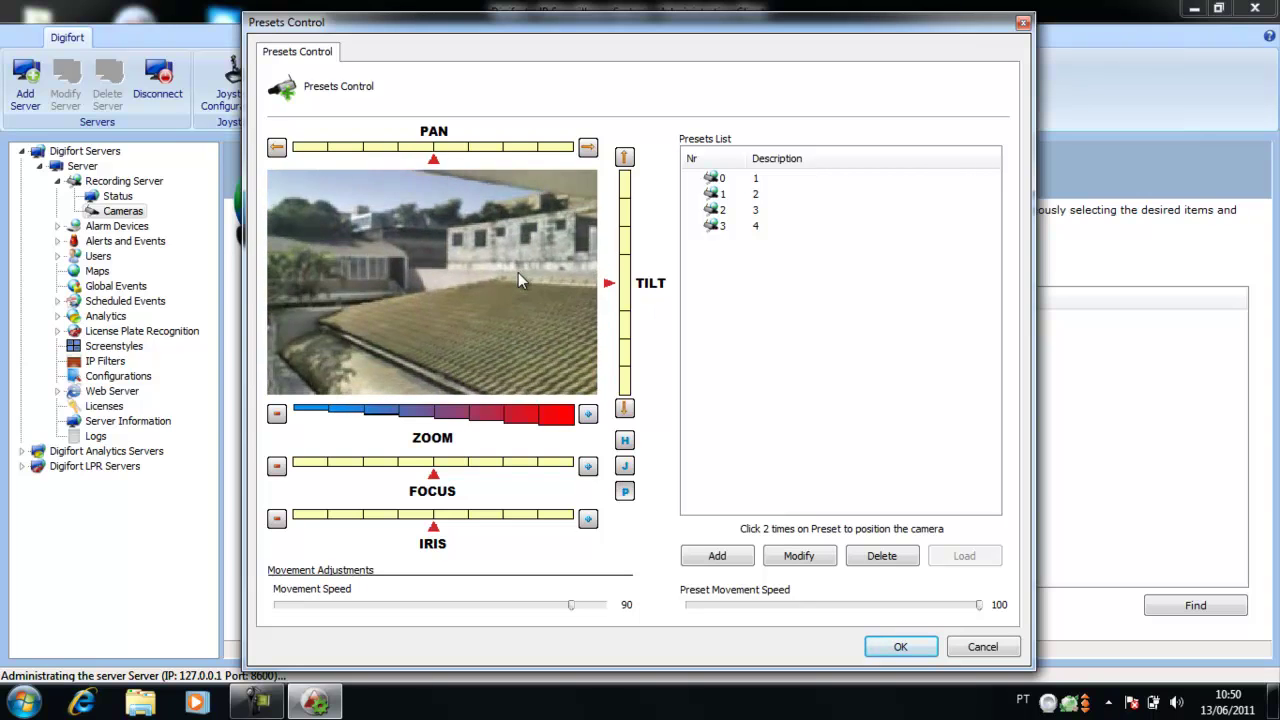
click(717, 556)
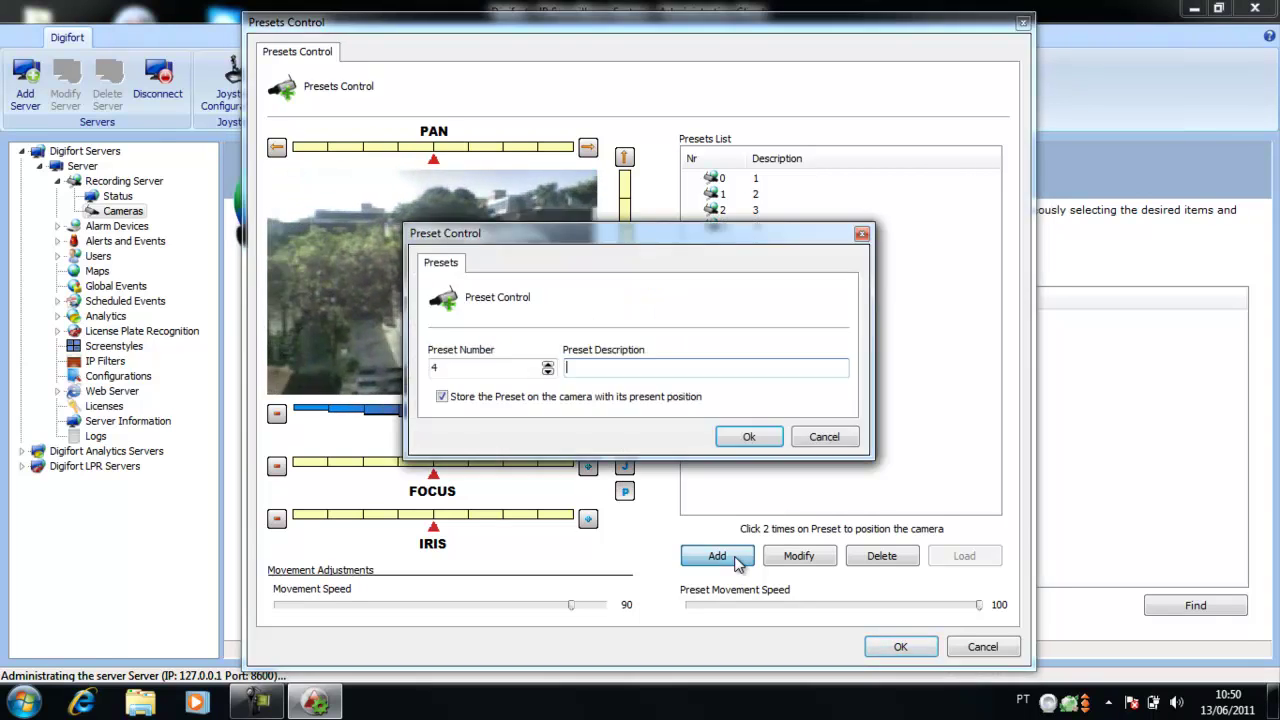
key(Return)
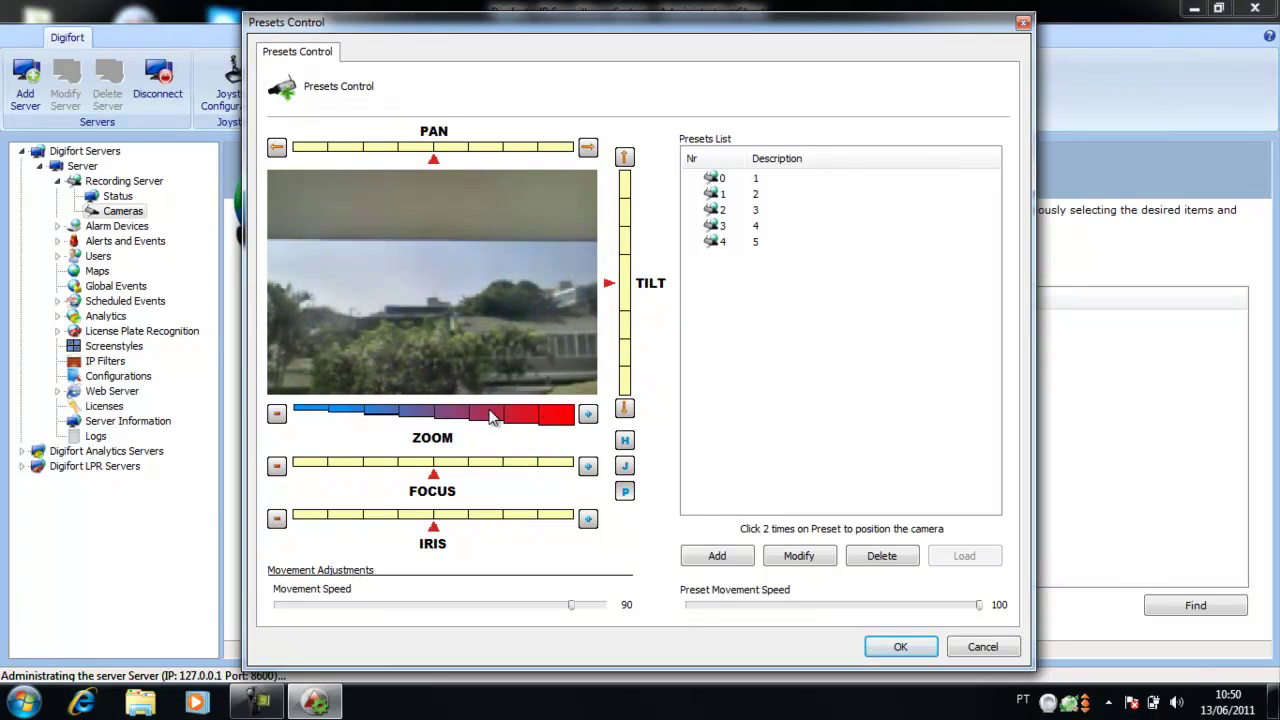
click(714, 556)
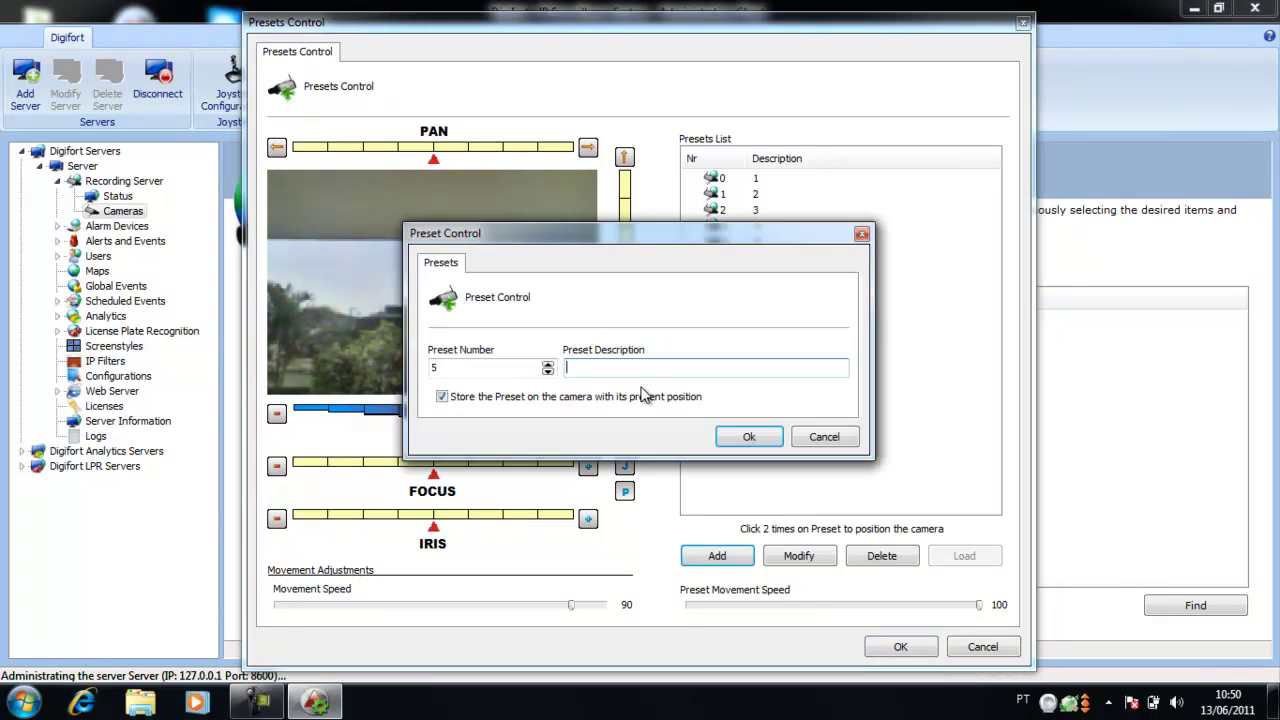
key(Return)
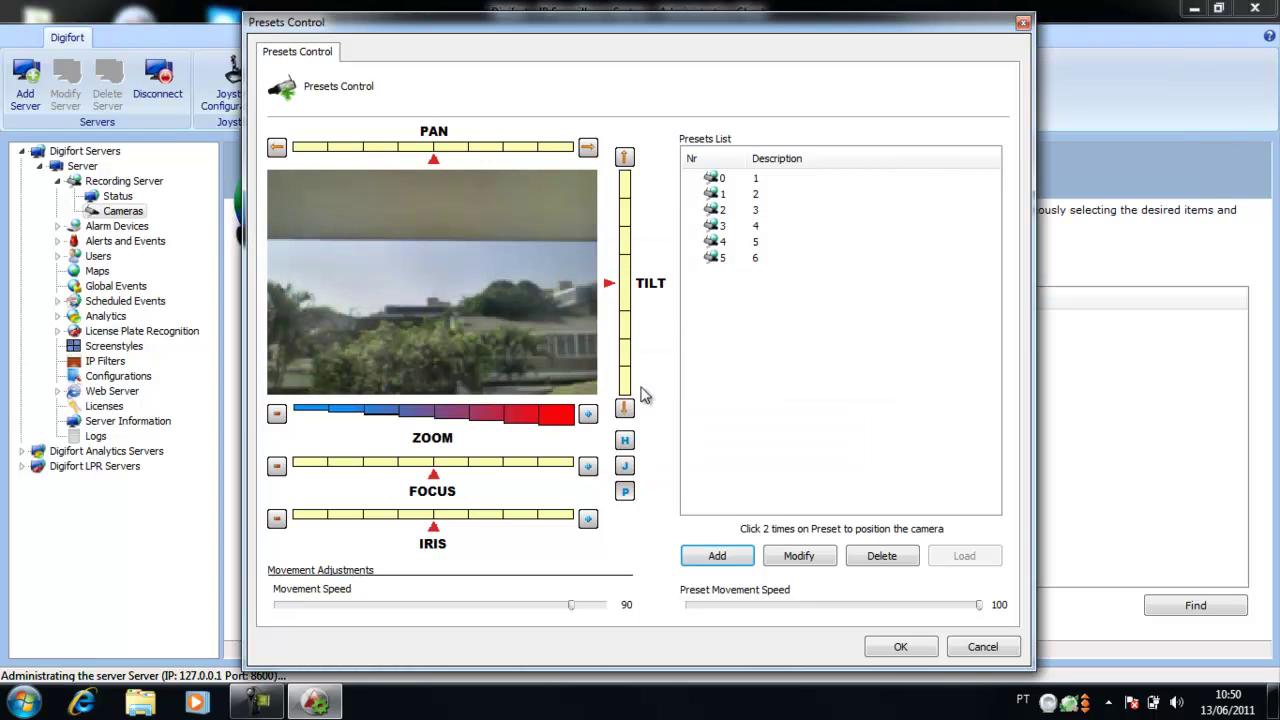
click(620, 348)
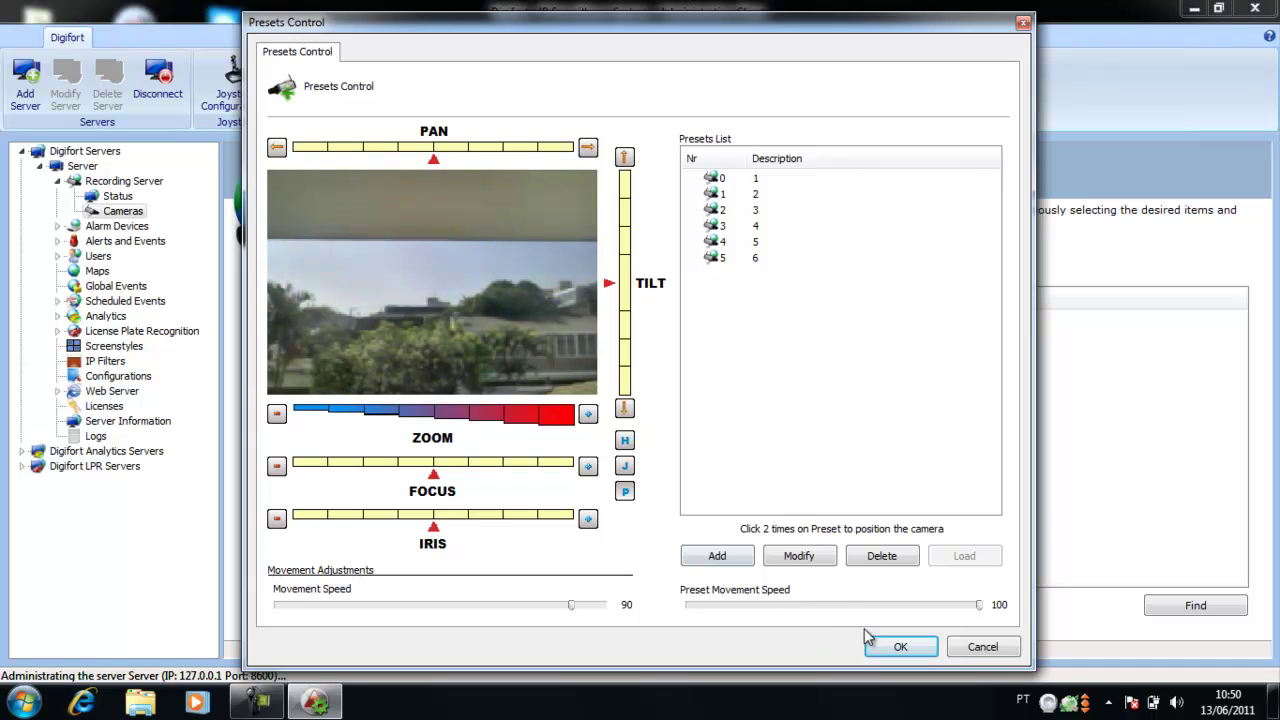
Step: Save the presets and start a new scheme in the PTZ Patrol dialog
click(721, 184)
click(898, 648)
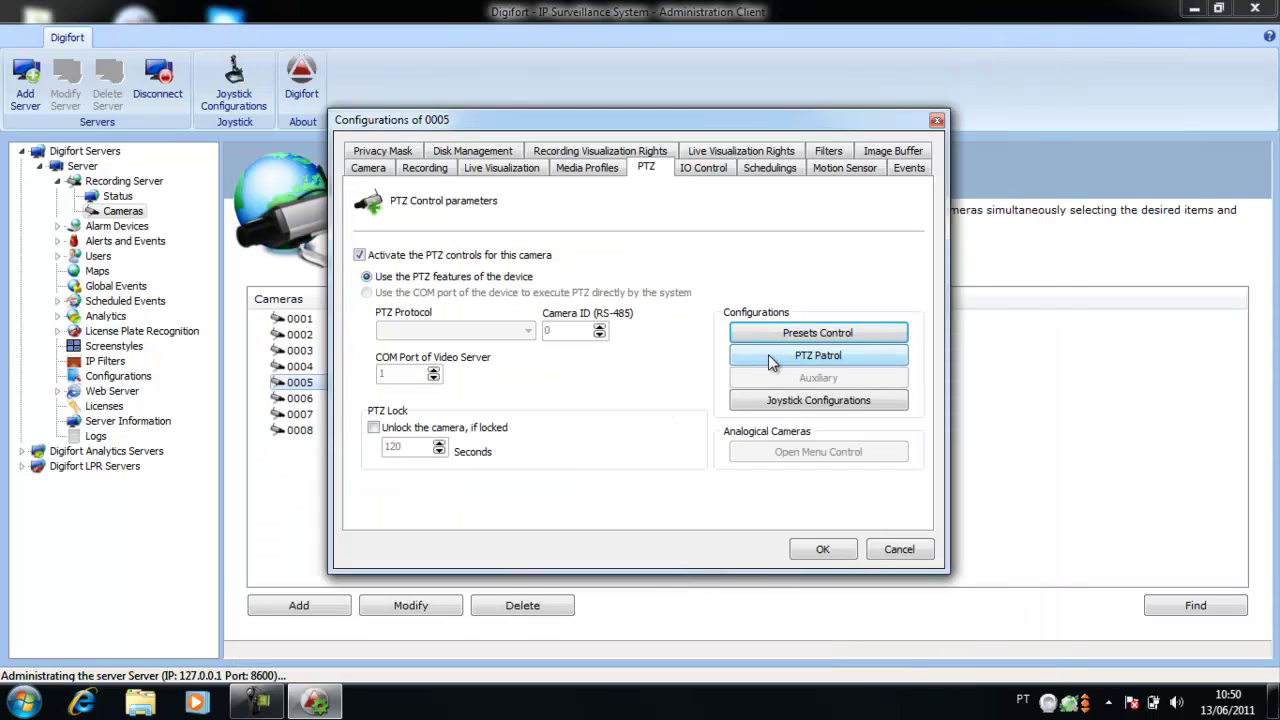
click(769, 356)
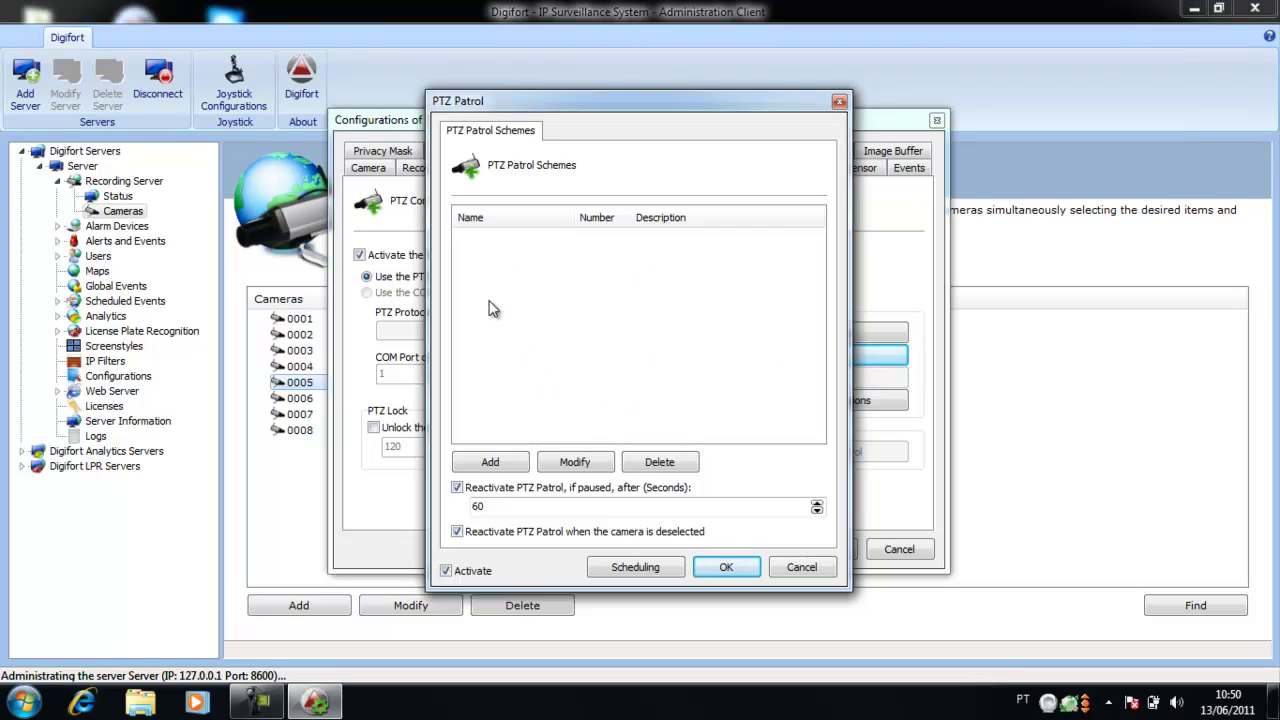
click(490, 463)
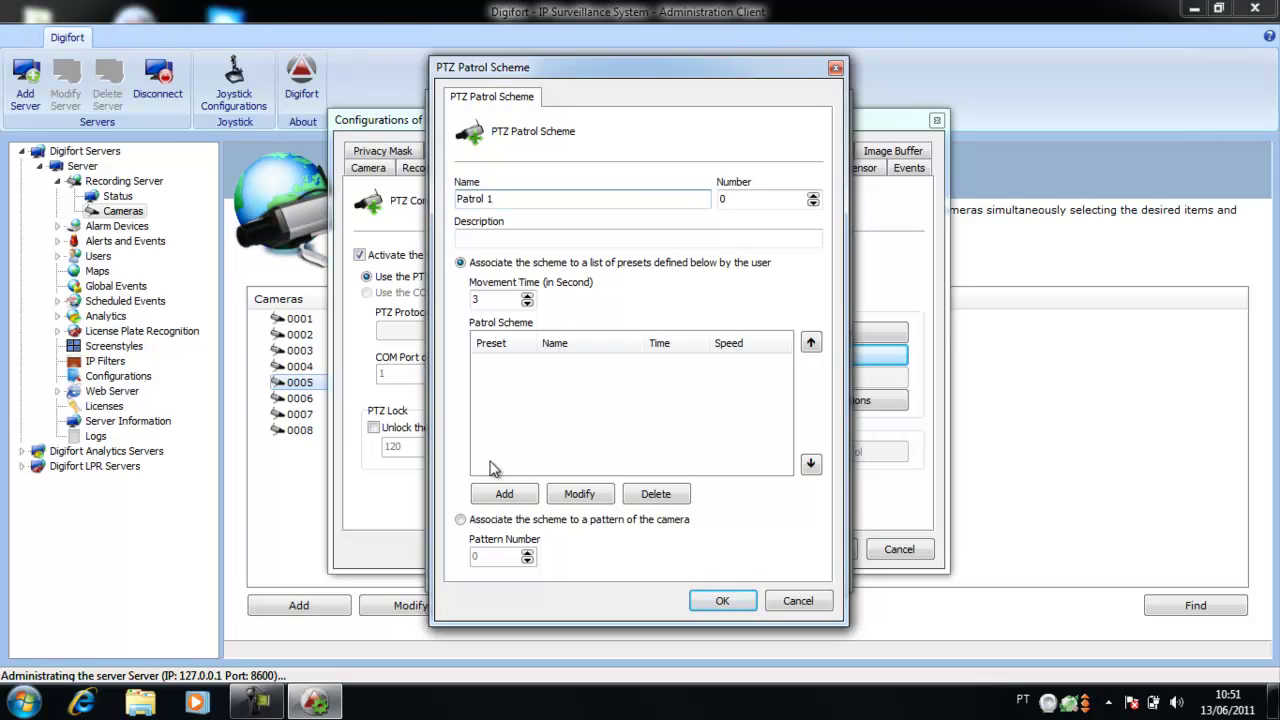
Step: Name the scheme Patrol 1, set movement time to 5, and add preset 1 as its first stop
click(540, 237)
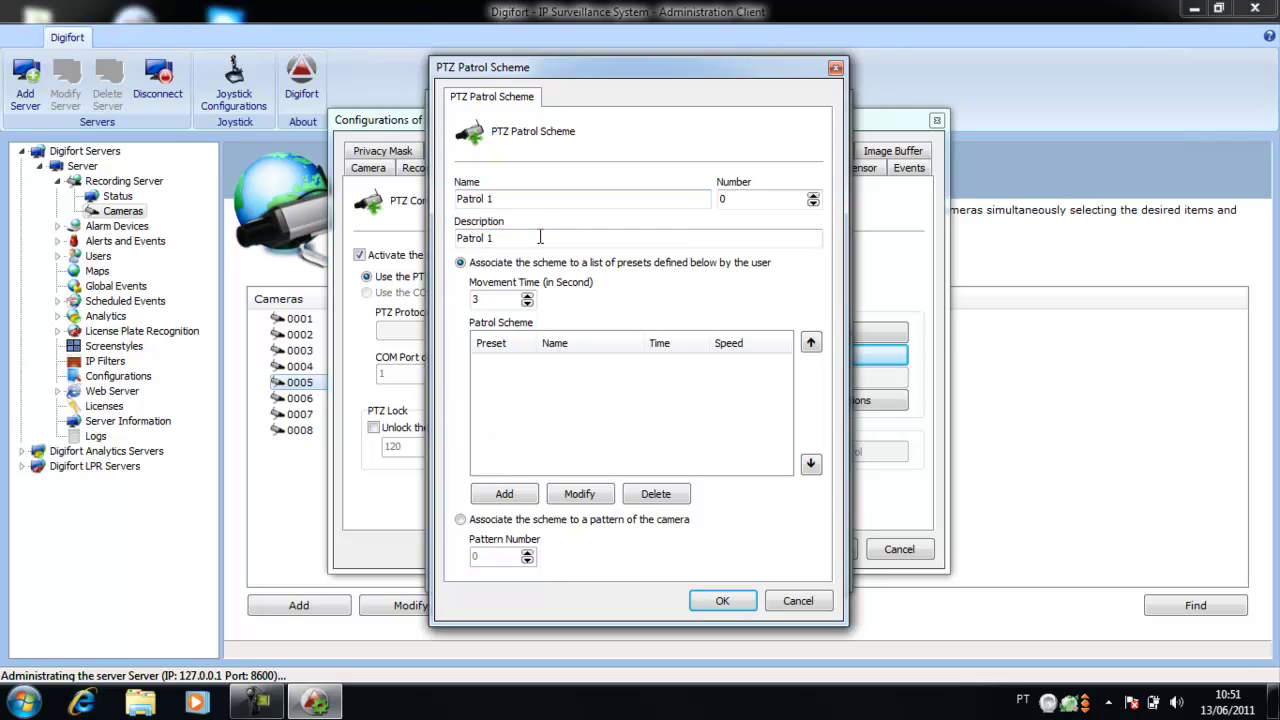
click(480, 300)
click(528, 497)
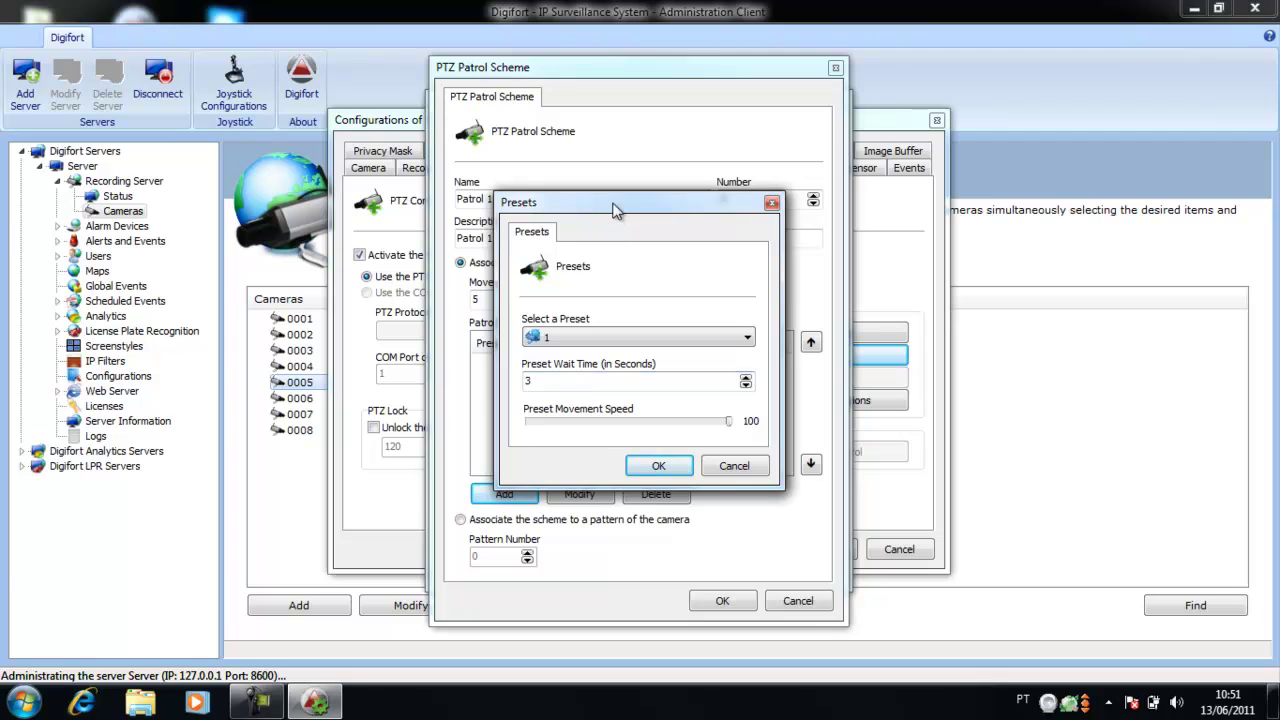
drag(614, 204, 668, 191)
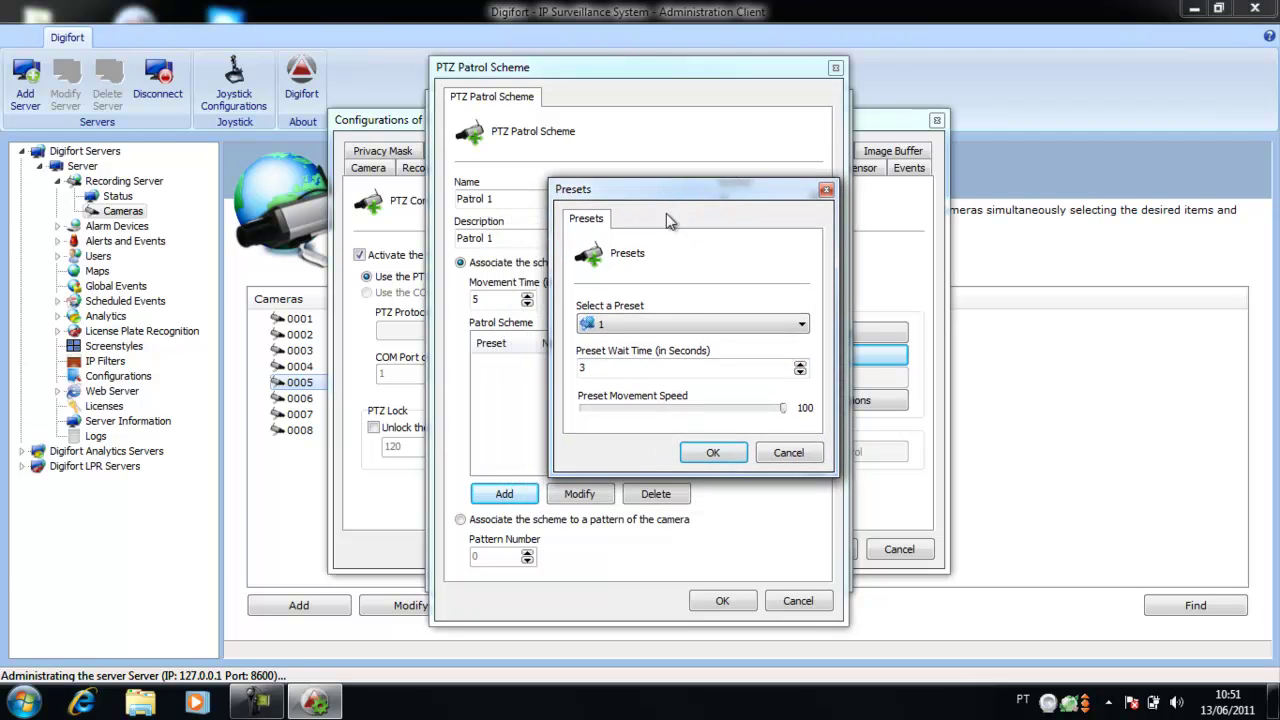
click(712, 452)
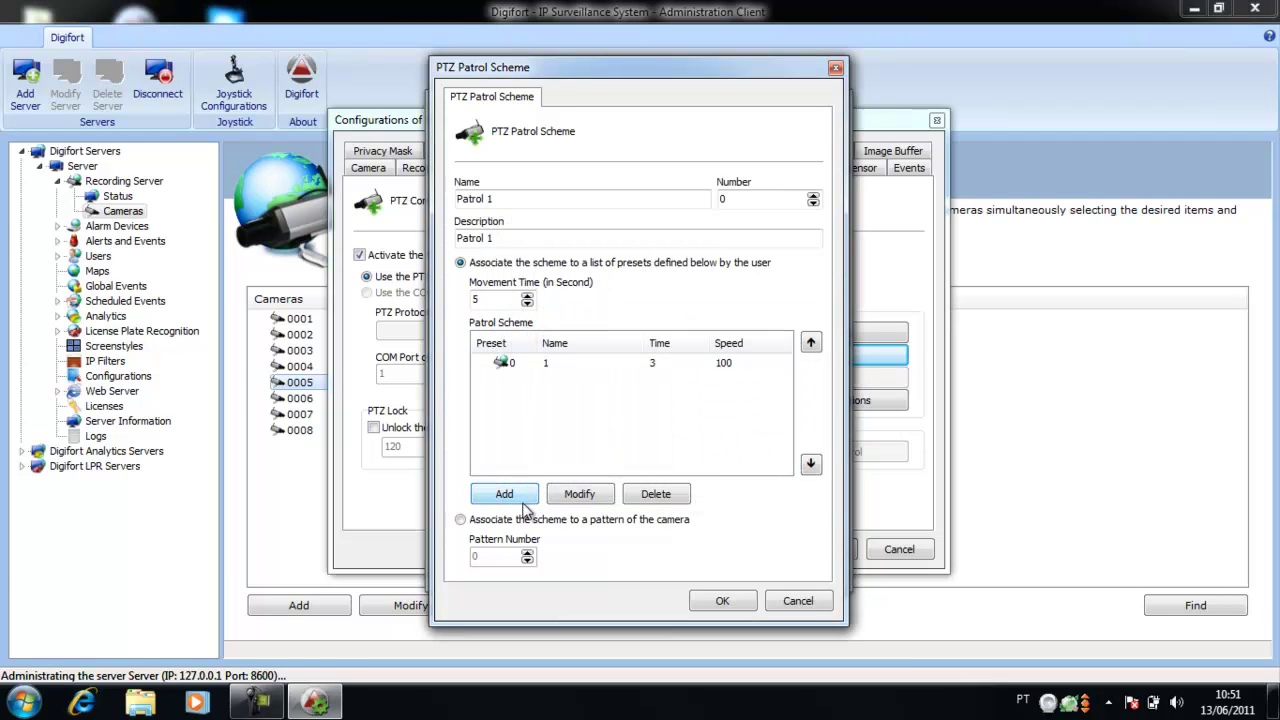
Step: Add presets 3 and 5 as Patrol 1's second and third stops
click(504, 494)
click(618, 338)
click(587, 386)
click(656, 465)
click(504, 494)
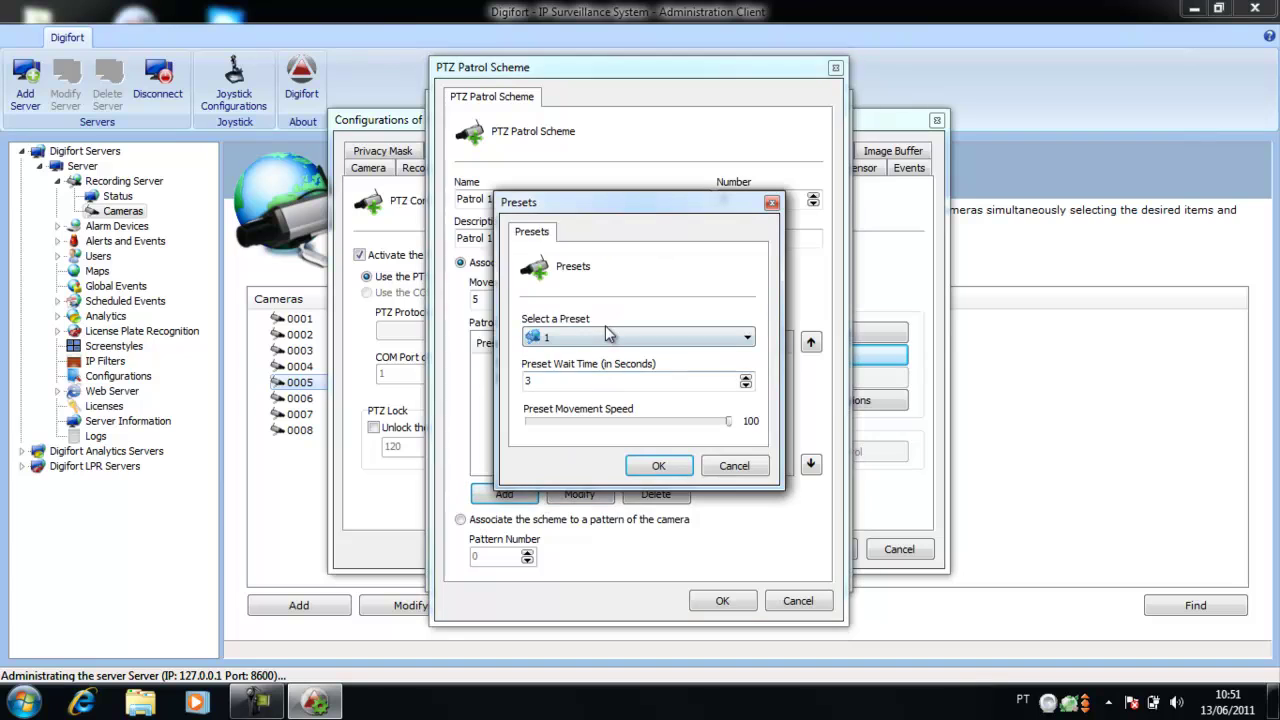
click(610, 337)
click(571, 410)
click(657, 467)
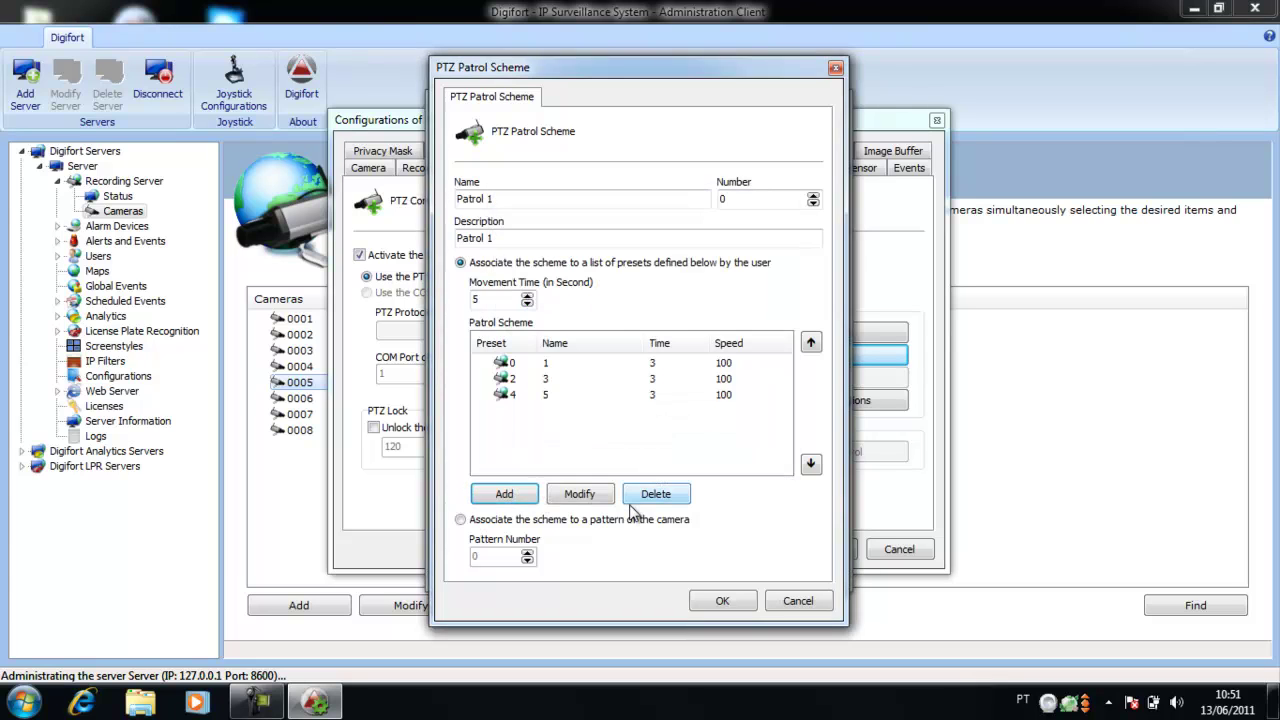
Step: Save Patrol 1 and schedule it for the whole of Monday
click(722, 600)
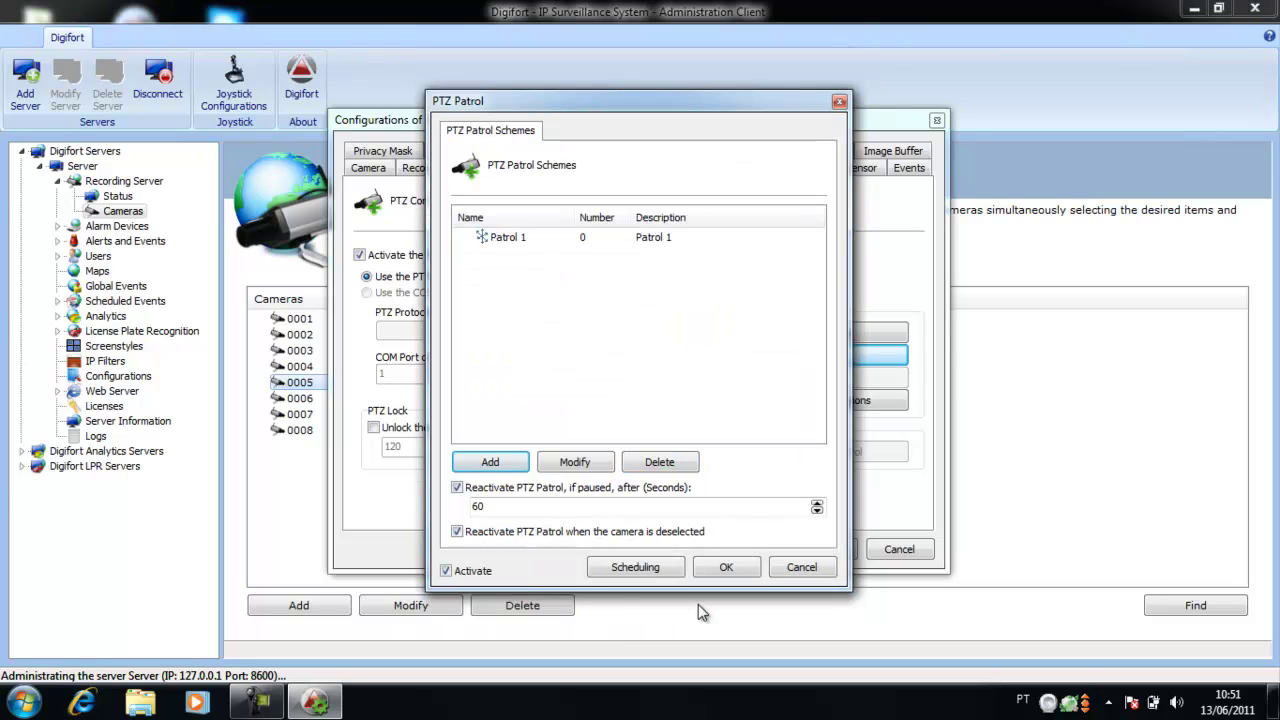
click(648, 567)
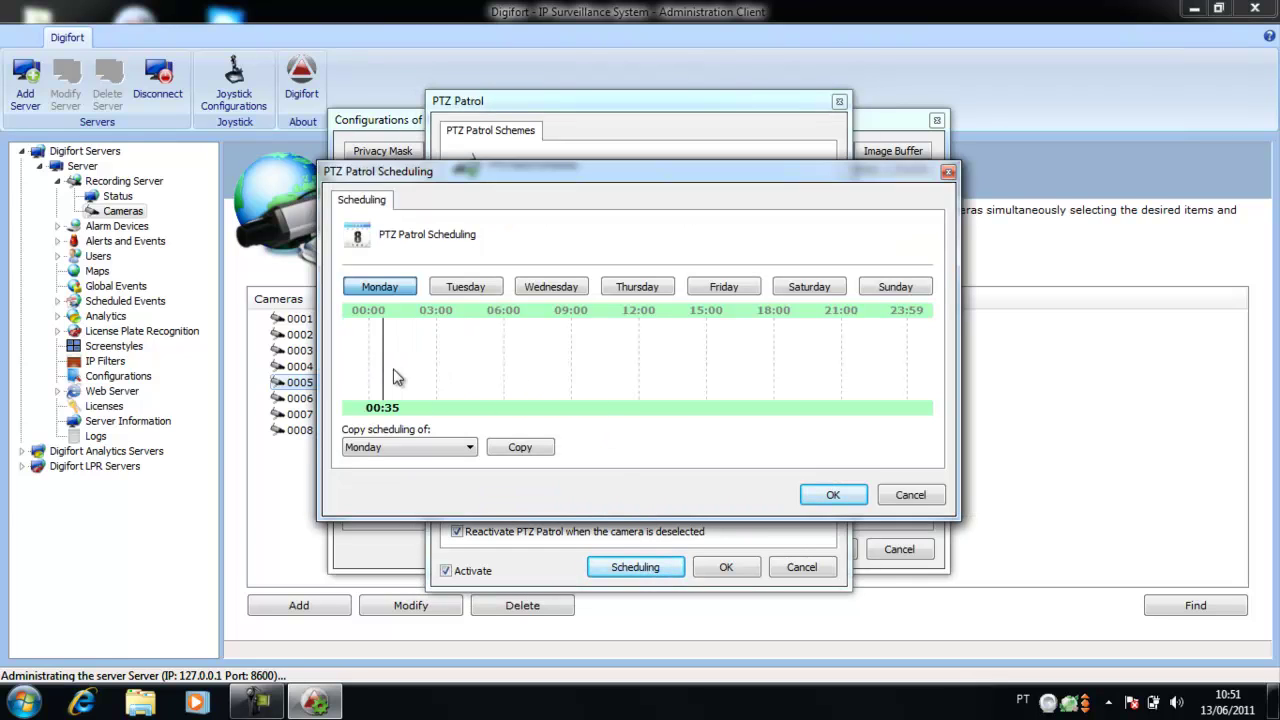
click(785, 380)
drag(369, 362, 931, 369)
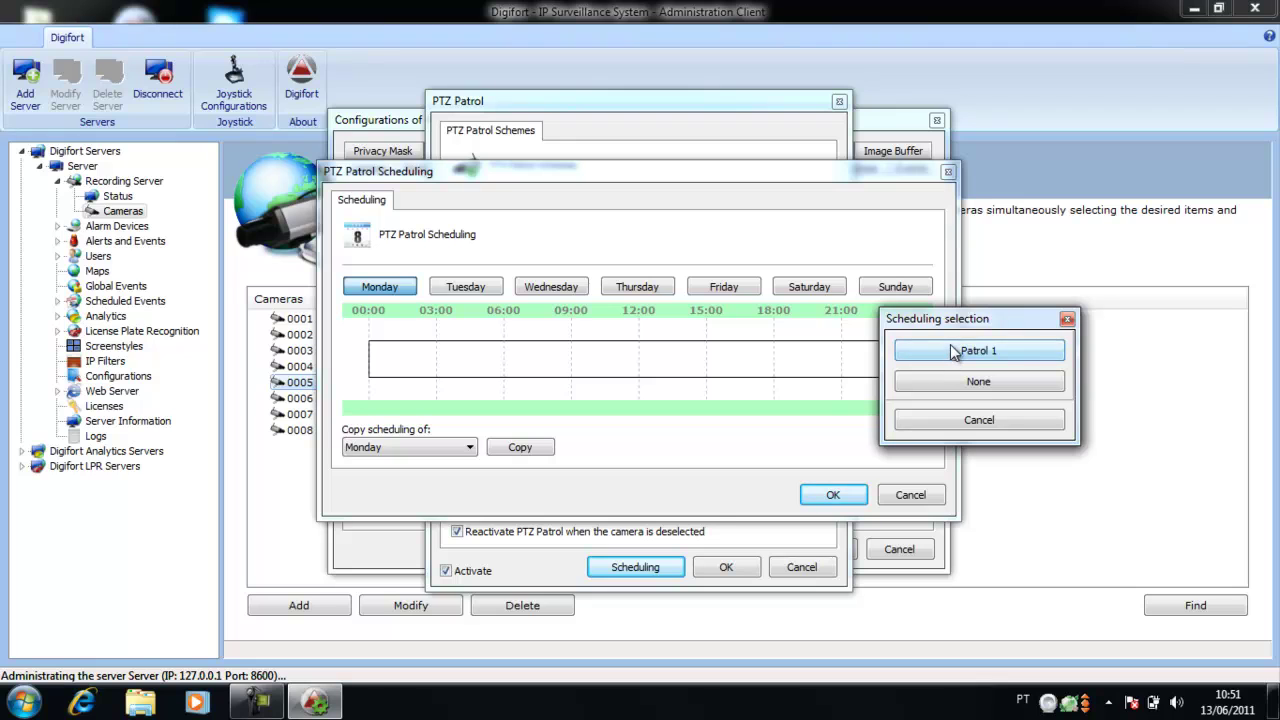
click(953, 351)
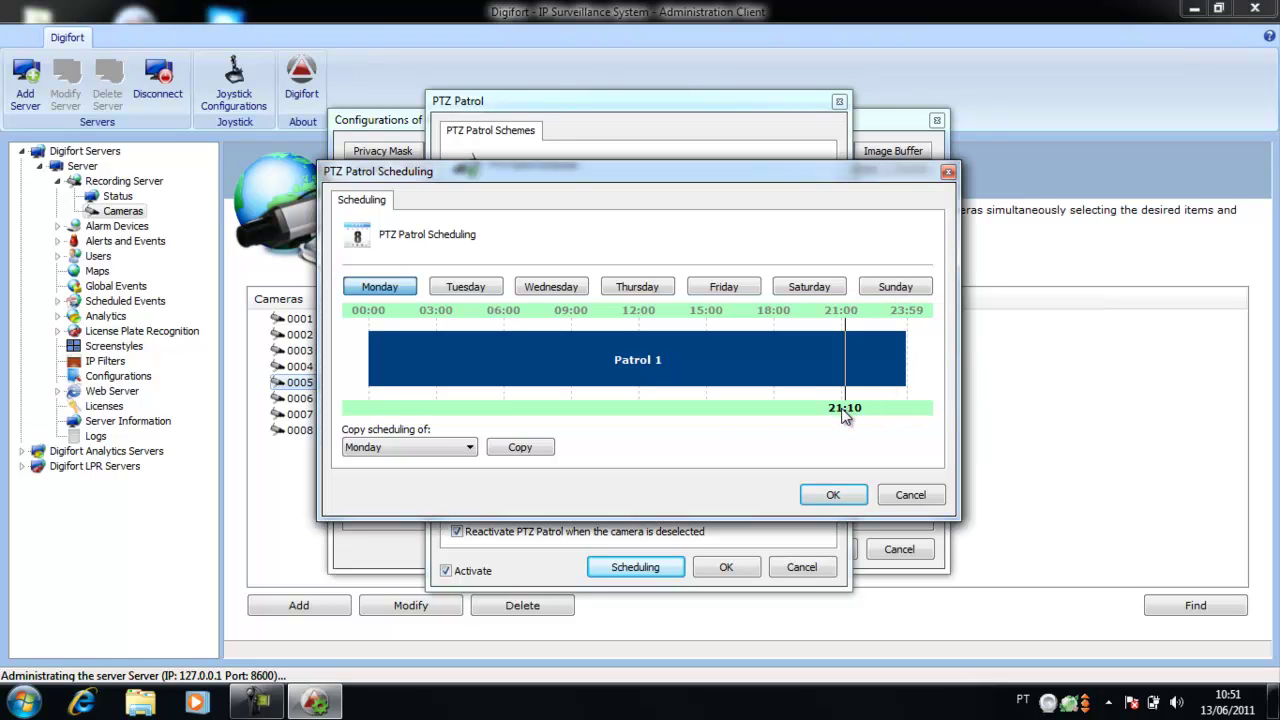
Step: Copy Monday's Patrol 1 schedule onto Tuesday through Sunday and save the schedule
click(465, 287)
click(548, 290)
click(630, 292)
click(715, 289)
click(800, 289)
click(886, 289)
click(492, 293)
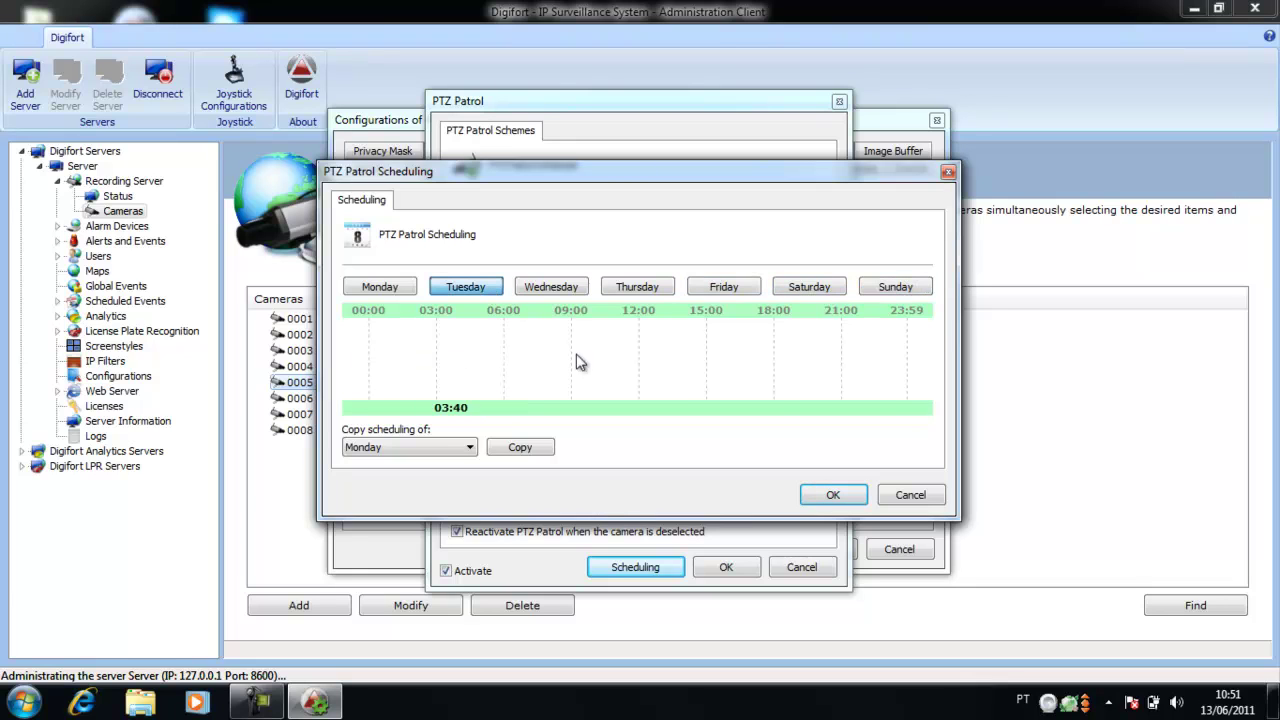
click(530, 447)
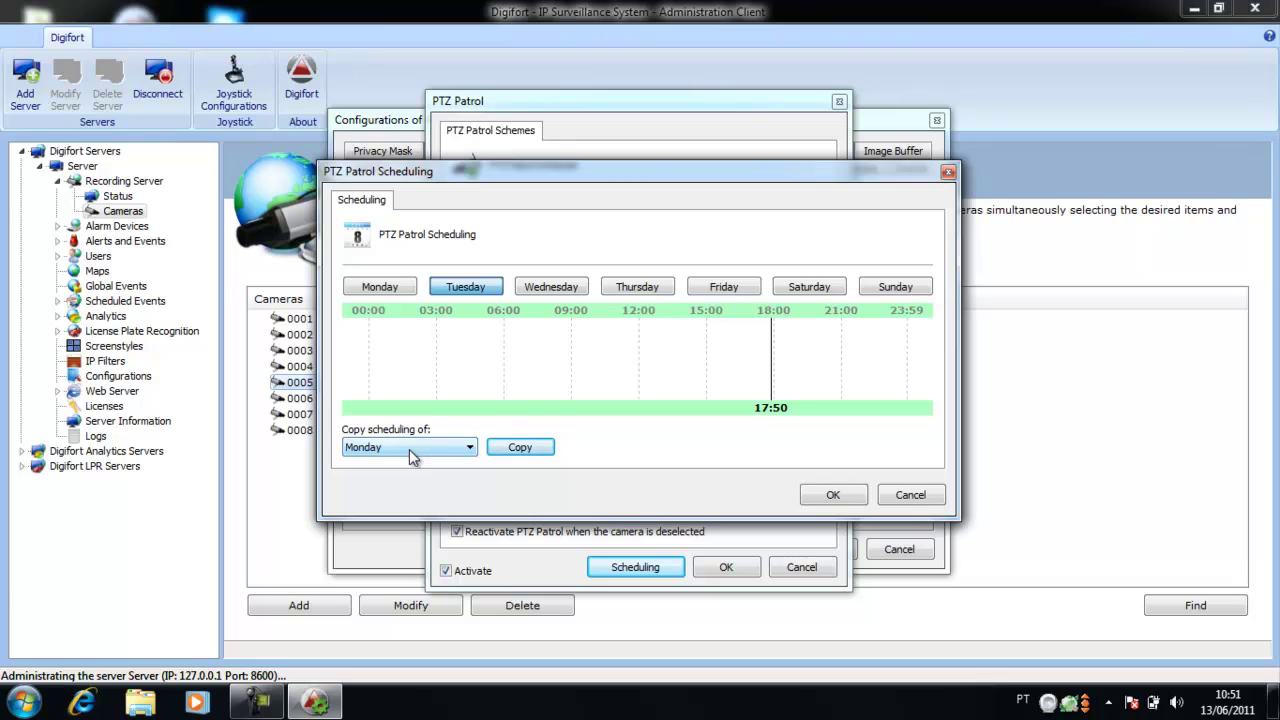
click(520, 447)
click(551, 287)
click(520, 447)
click(637, 287)
click(520, 447)
click(724, 287)
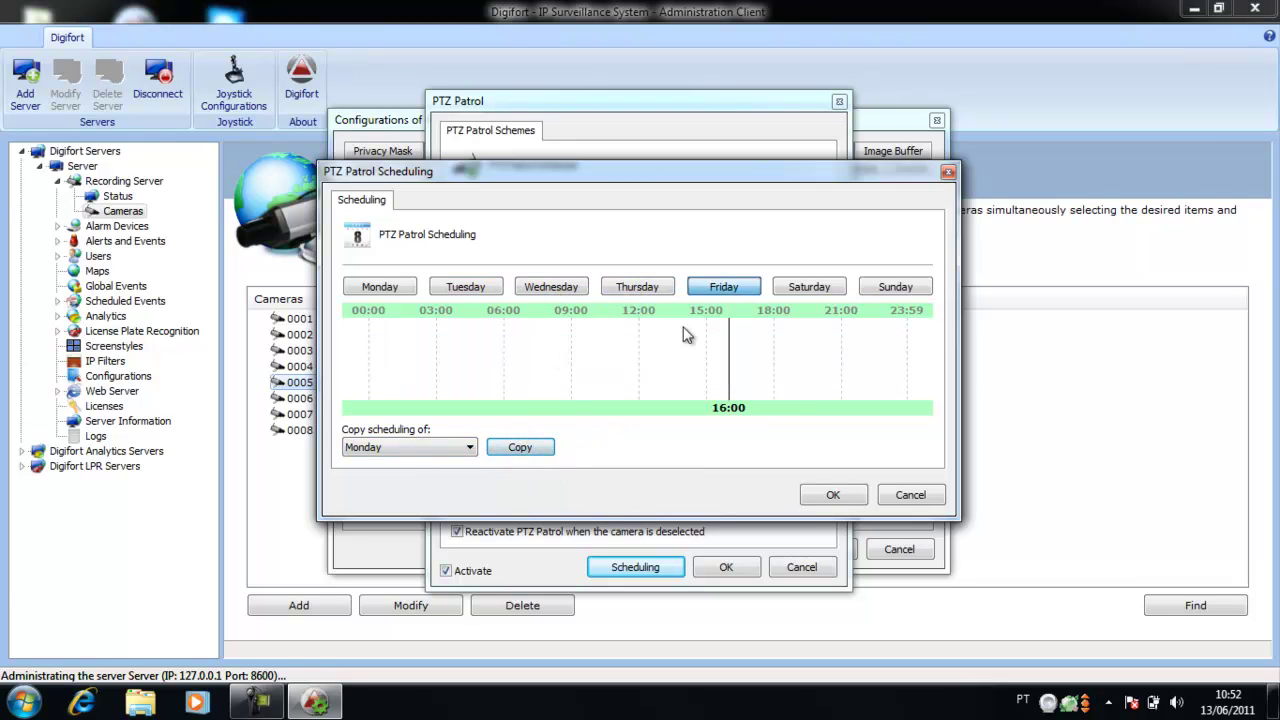
click(520, 447)
click(809, 287)
click(520, 447)
click(895, 287)
click(520, 447)
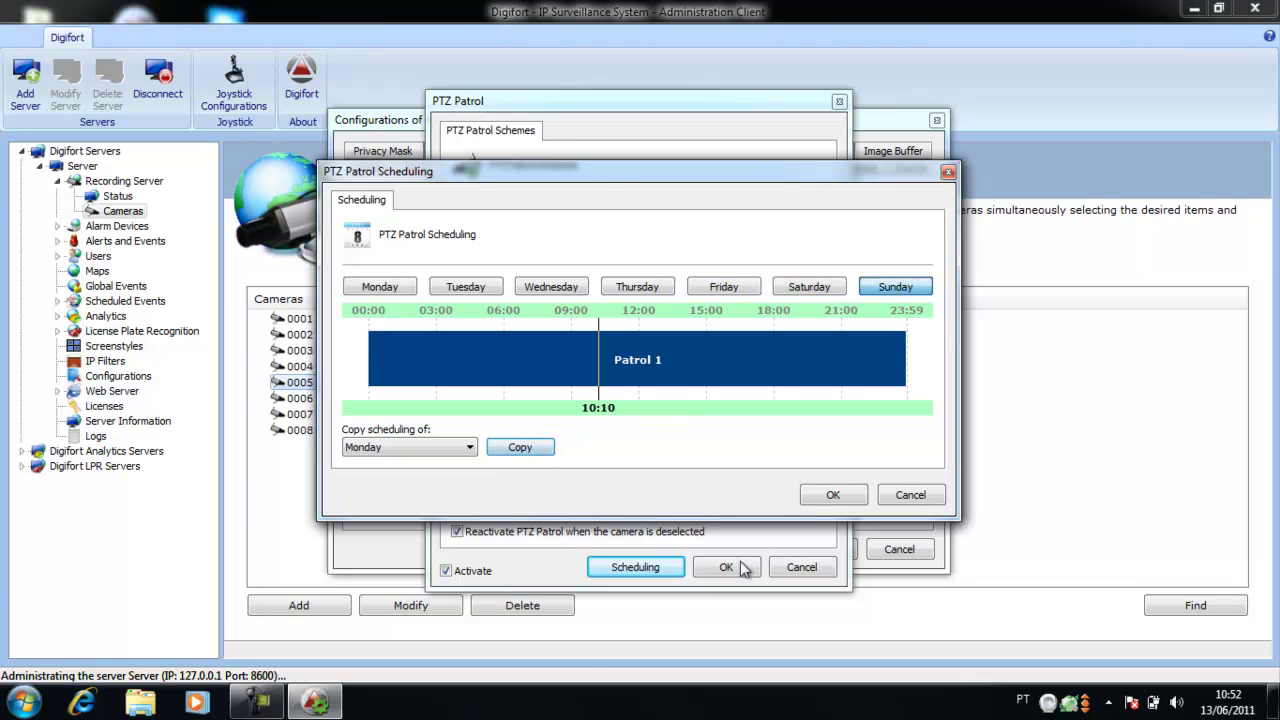
click(829, 493)
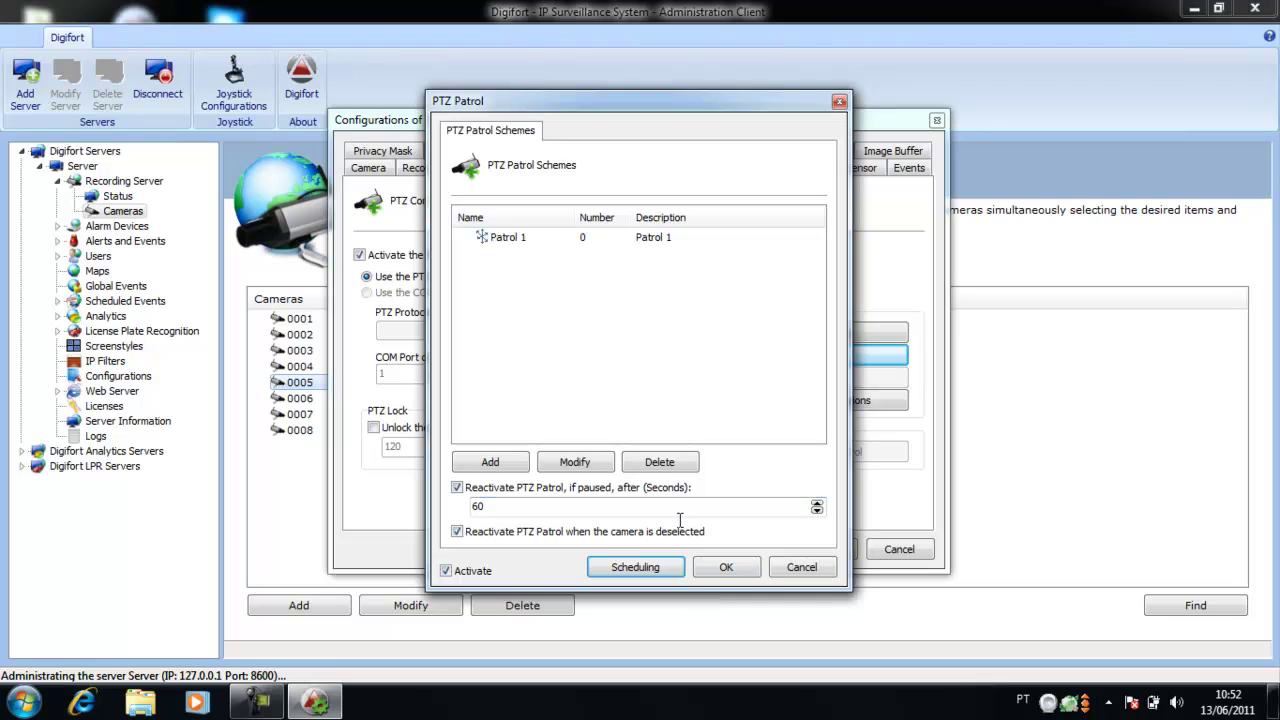
Step: Create a new scheme named Patrol 2 with preset 2 as its first stop
click(489, 463)
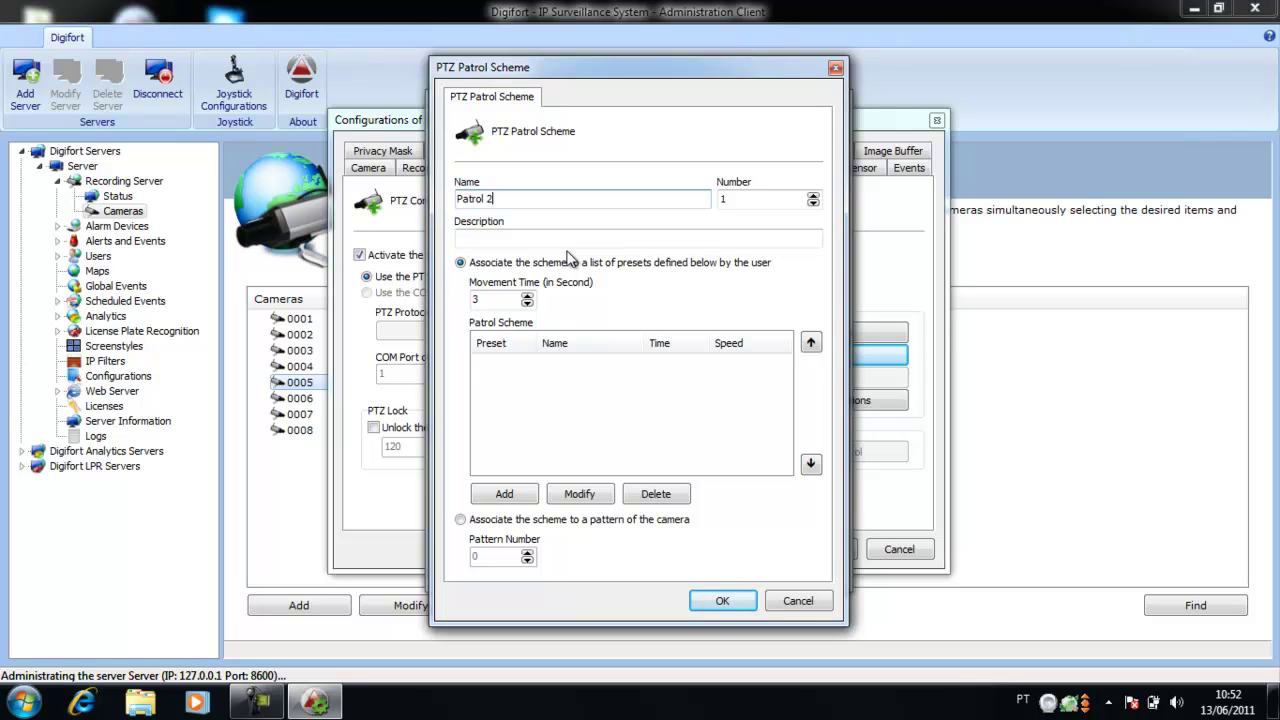
key(Tab)
key(Tab)
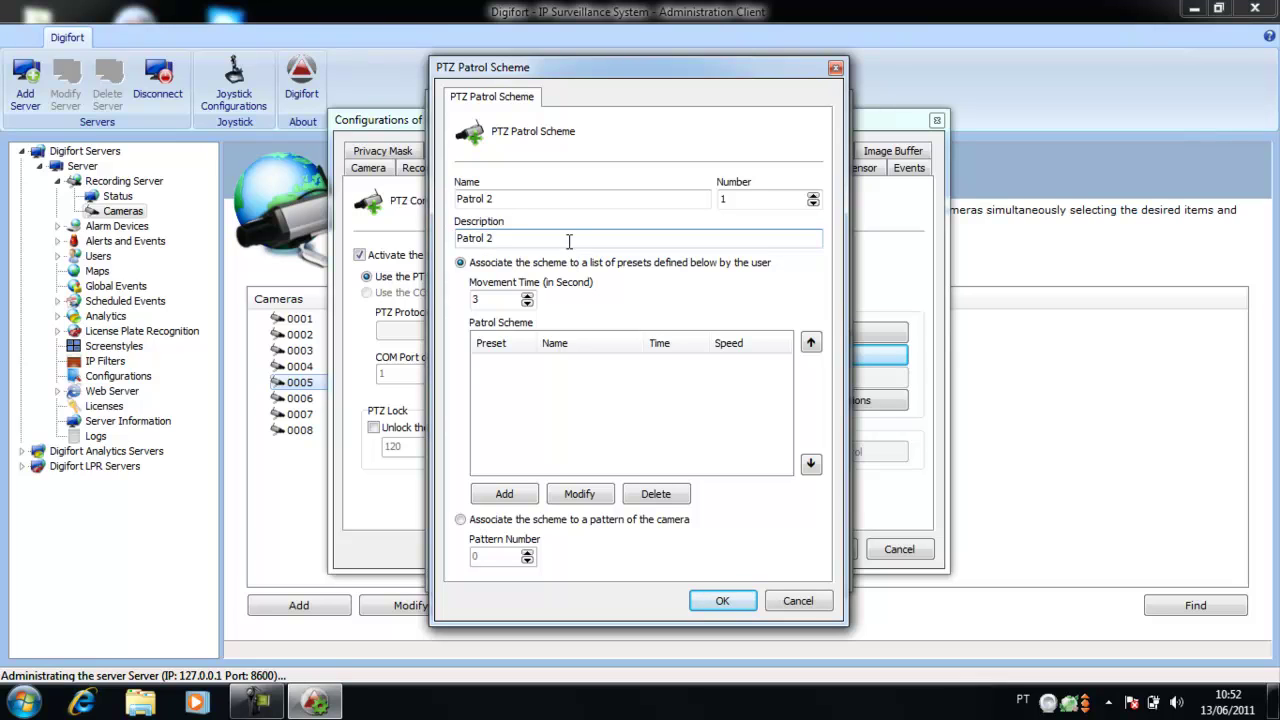
click(503, 491)
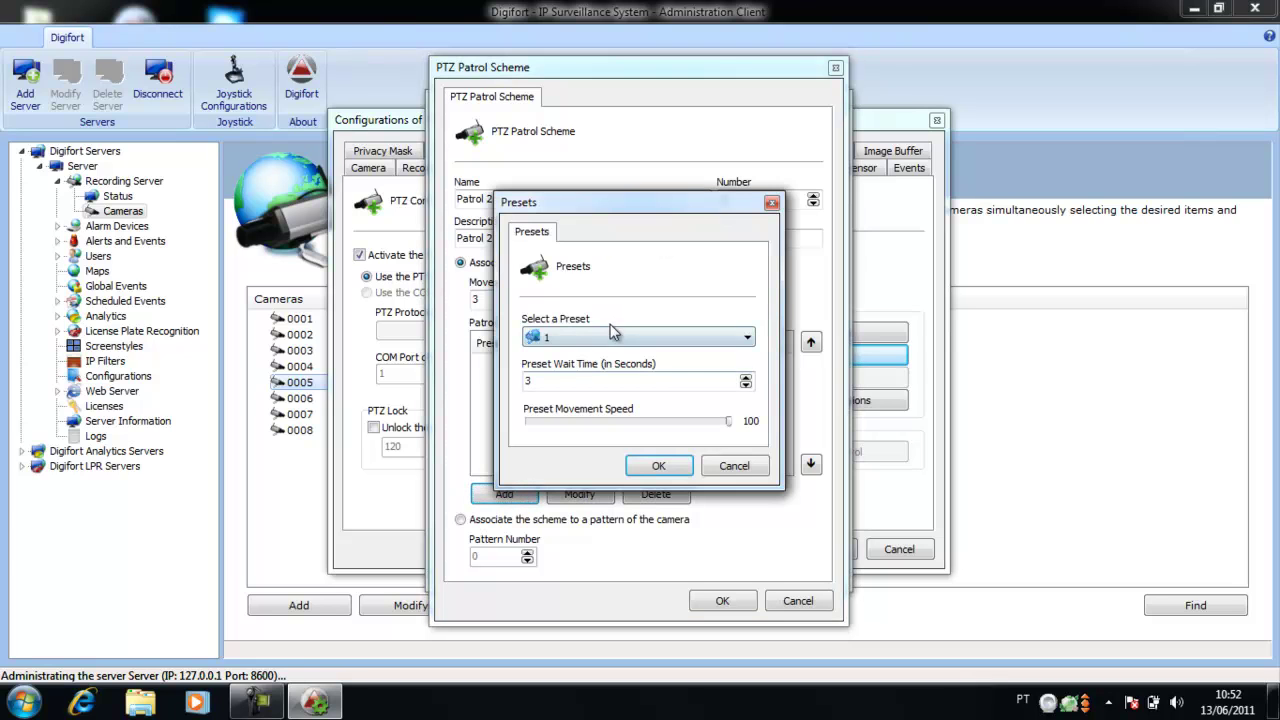
click(609, 334)
click(583, 371)
click(656, 465)
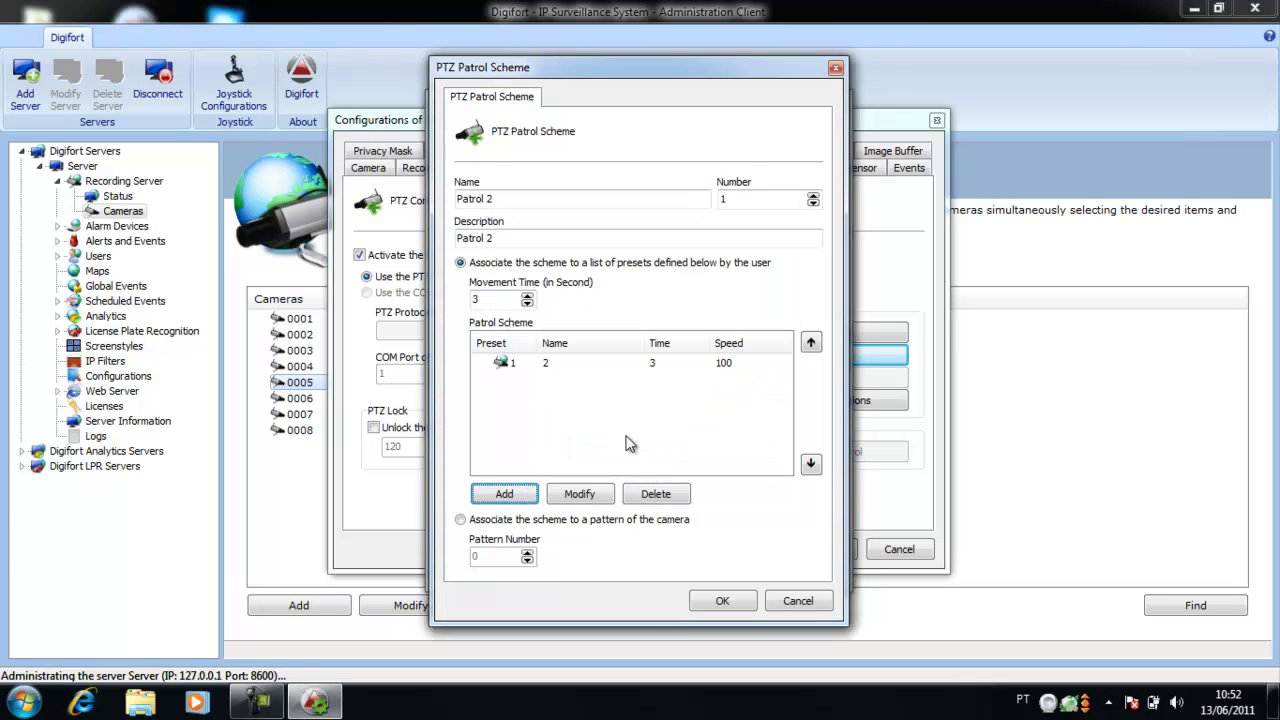
Step: Add presets 4 and 6 as Patrol 2's second and third stops
click(503, 493)
click(586, 338)
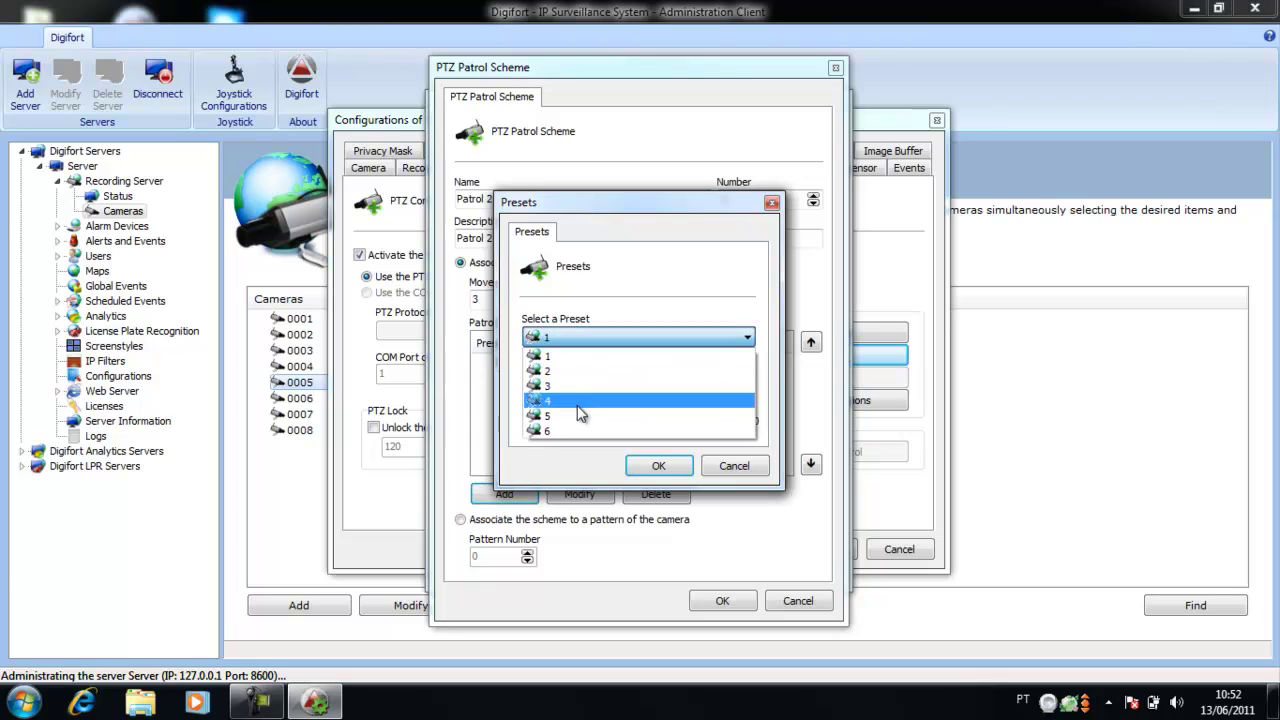
click(576, 407)
click(651, 466)
click(505, 494)
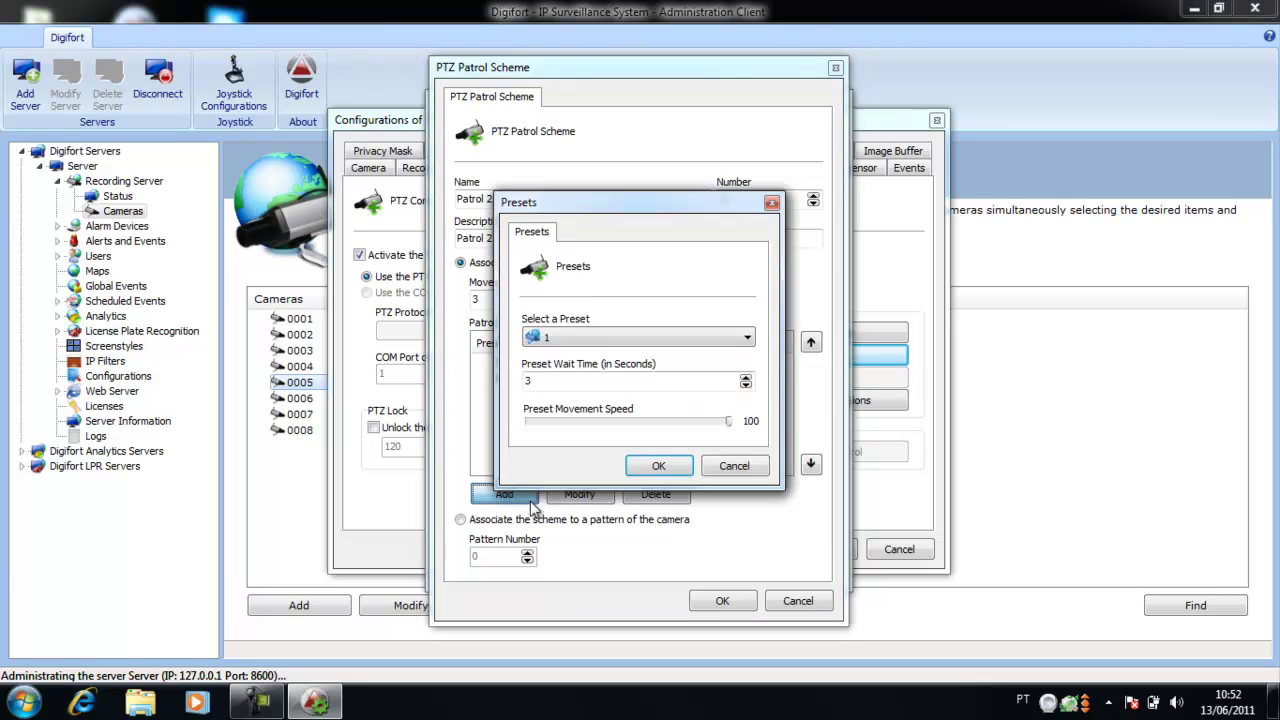
click(604, 338)
click(585, 438)
click(658, 465)
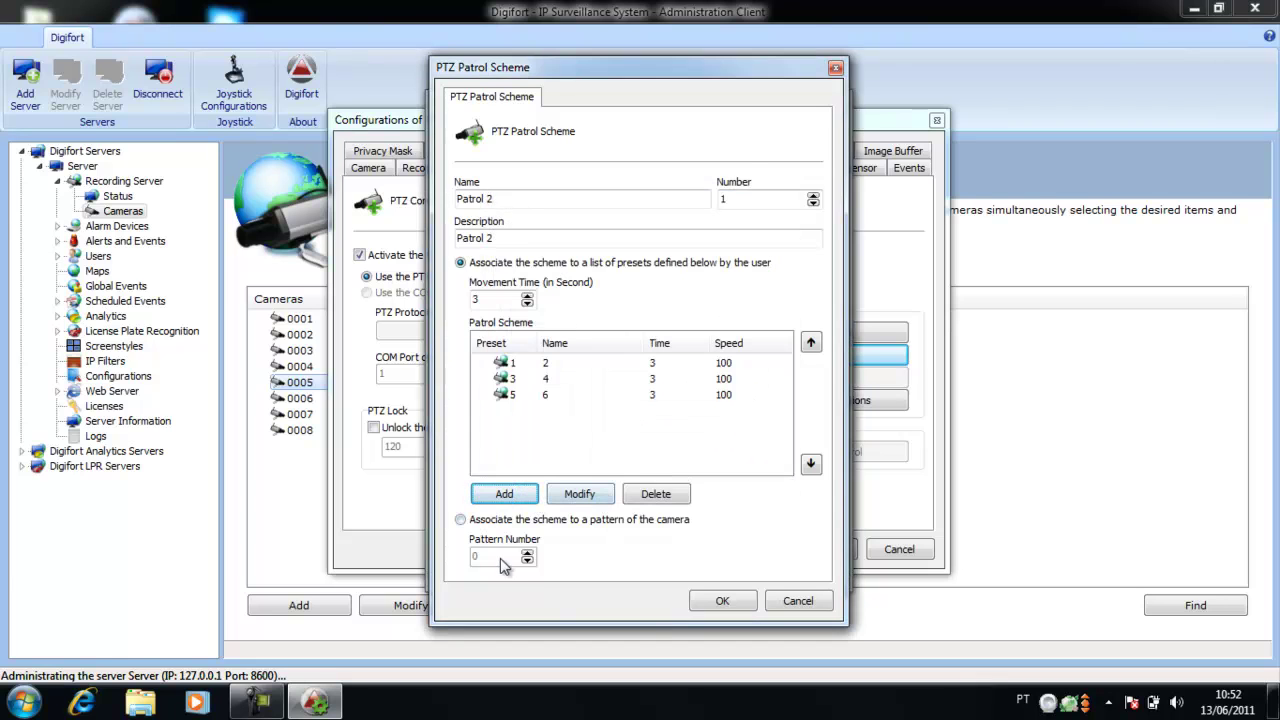
Step: Save Patrol 2 and assign it to Monday from 12:00 to the end of the day
click(722, 600)
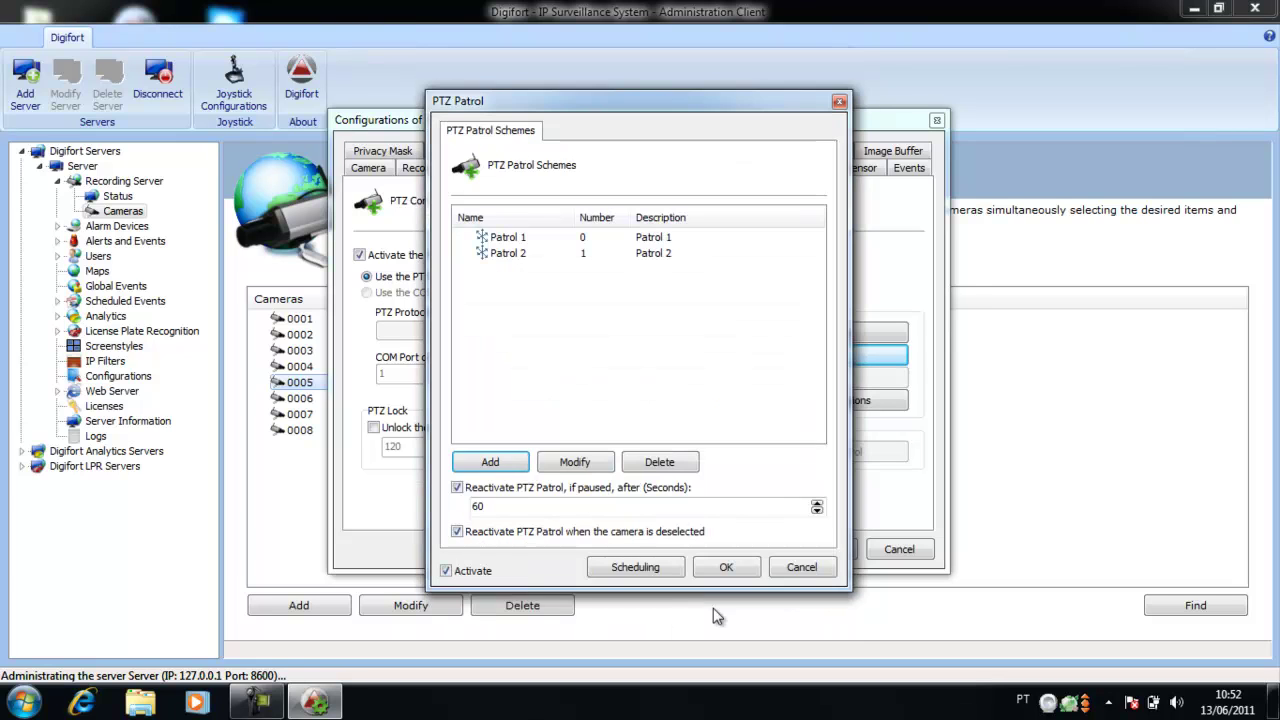
click(655, 567)
click(490, 288)
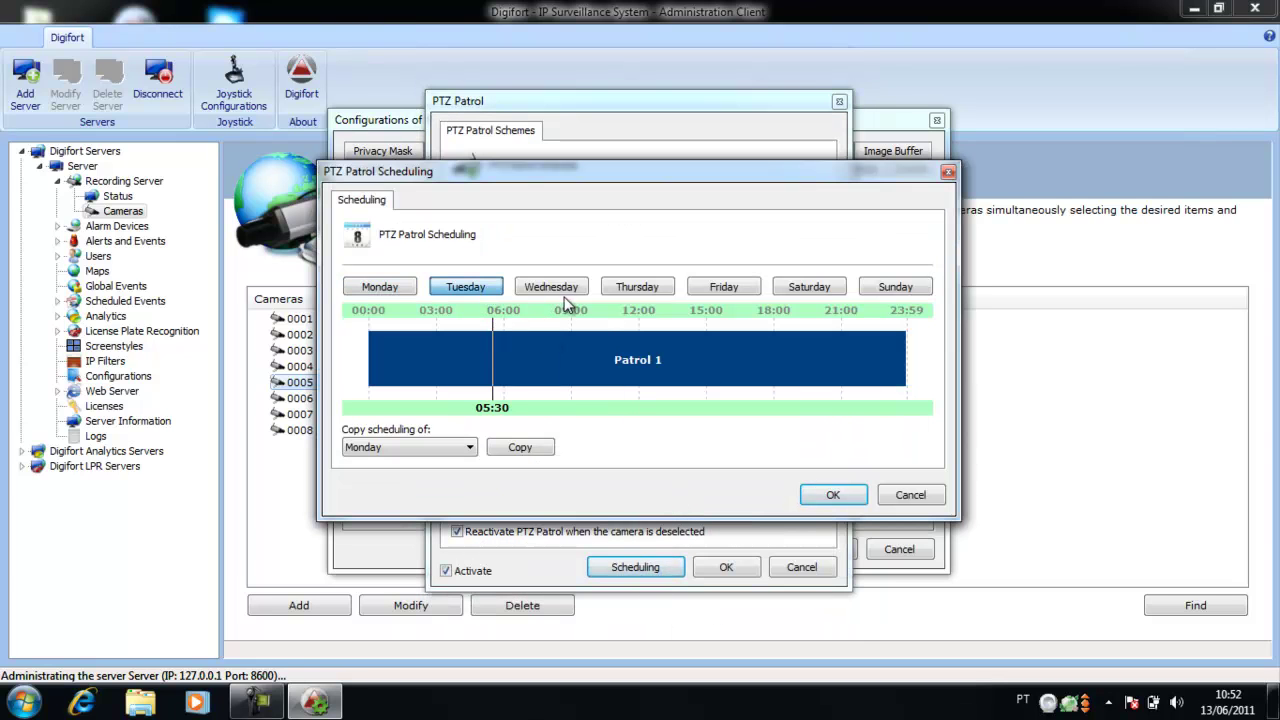
click(551, 287)
click(637, 287)
click(724, 287)
click(809, 287)
click(895, 287)
click(364, 290)
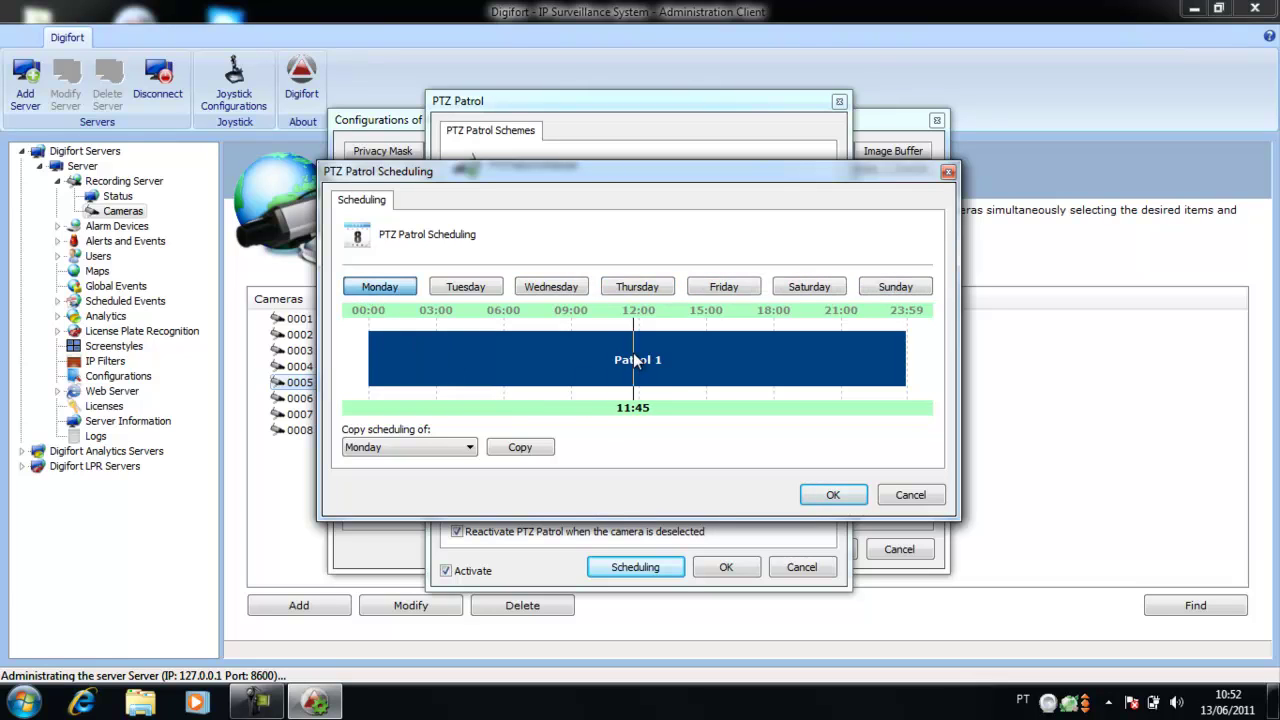
drag(639, 353, 906, 358)
click(940, 387)
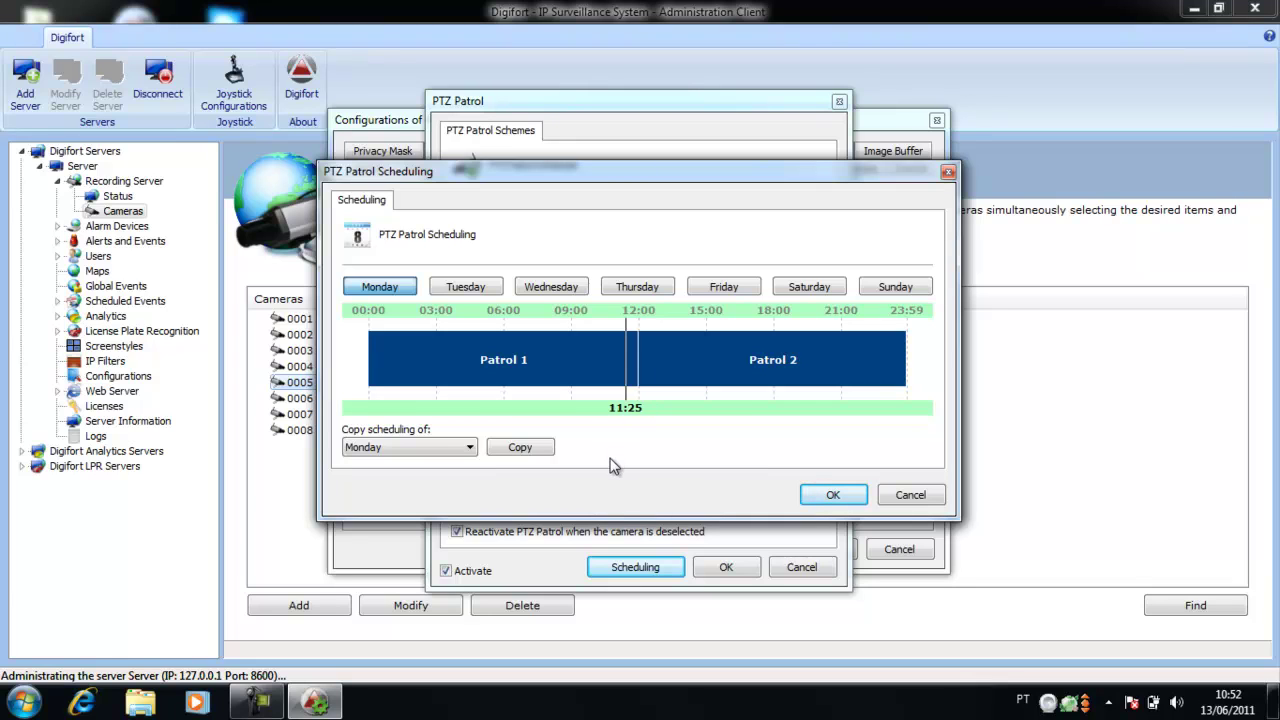
Step: Copy Monday's Patrol 1/Patrol 2 split onto Tuesday through Sunday
click(466, 287)
click(584, 290)
click(637, 290)
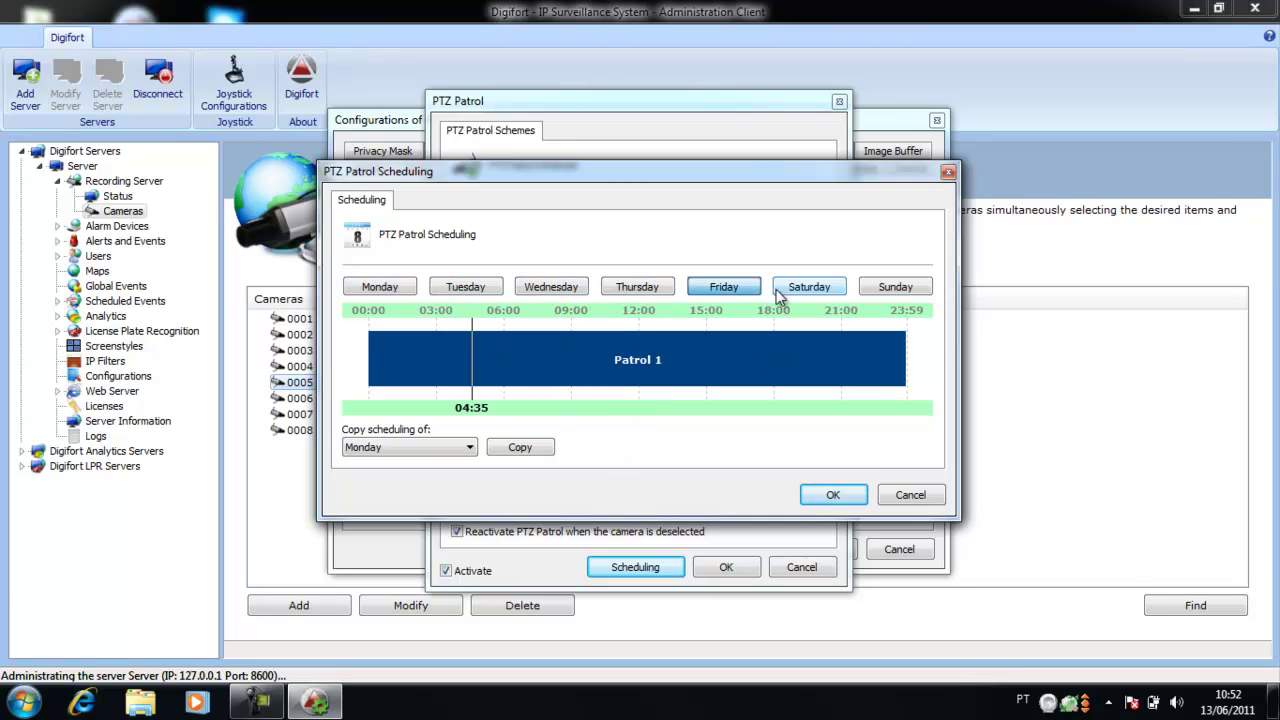
click(809, 287)
click(895, 287)
click(380, 287)
click(466, 287)
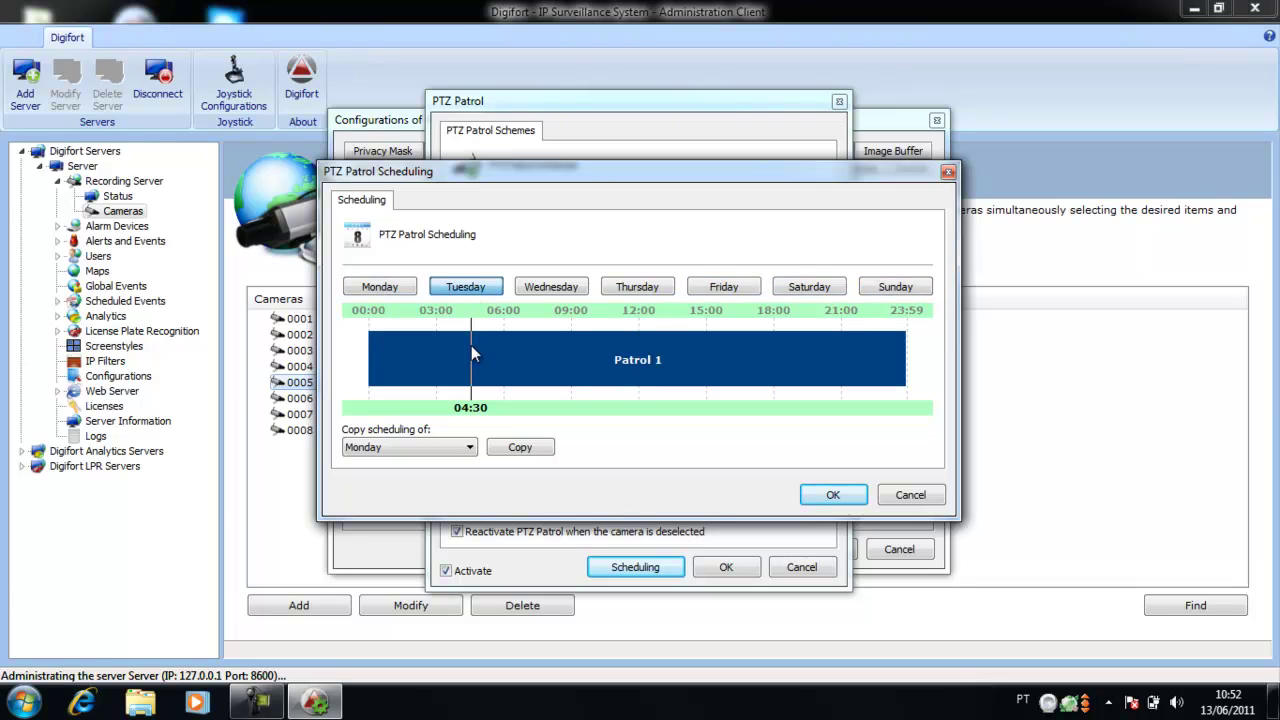
click(510, 452)
click(551, 287)
click(520, 447)
click(637, 287)
click(545, 449)
click(722, 287)
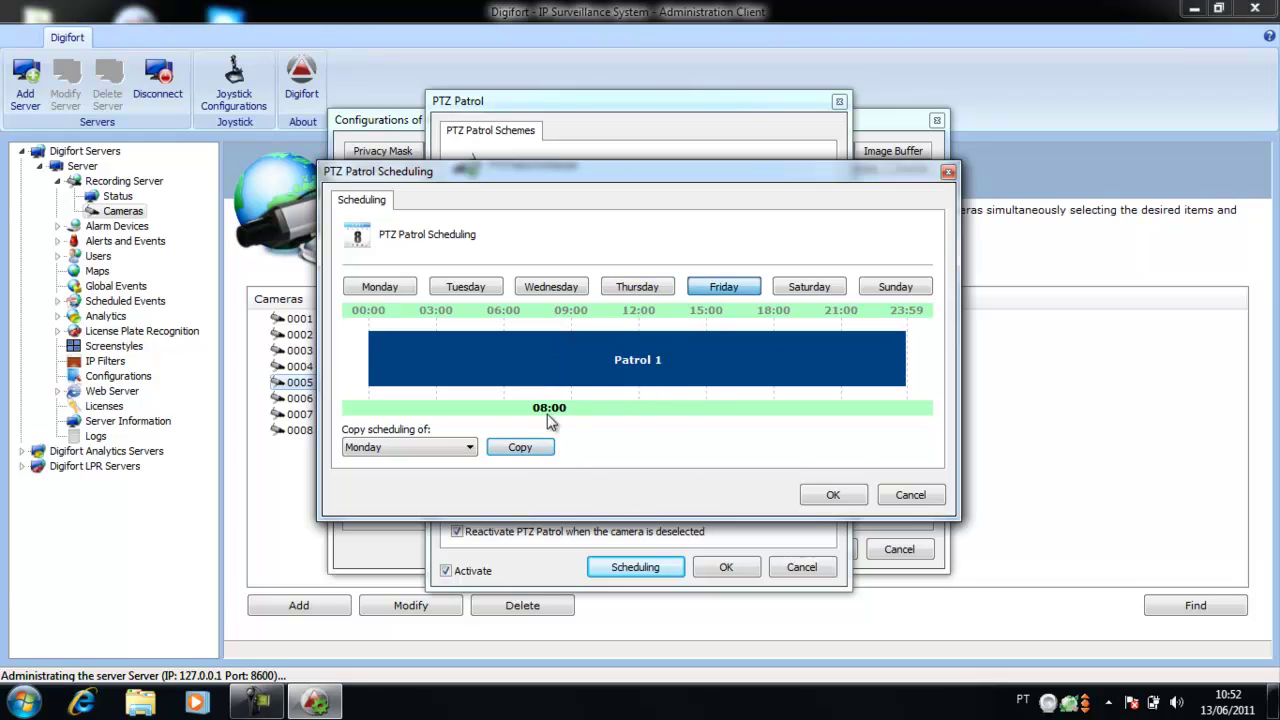
click(520, 445)
click(809, 287)
click(545, 445)
click(895, 287)
click(522, 449)
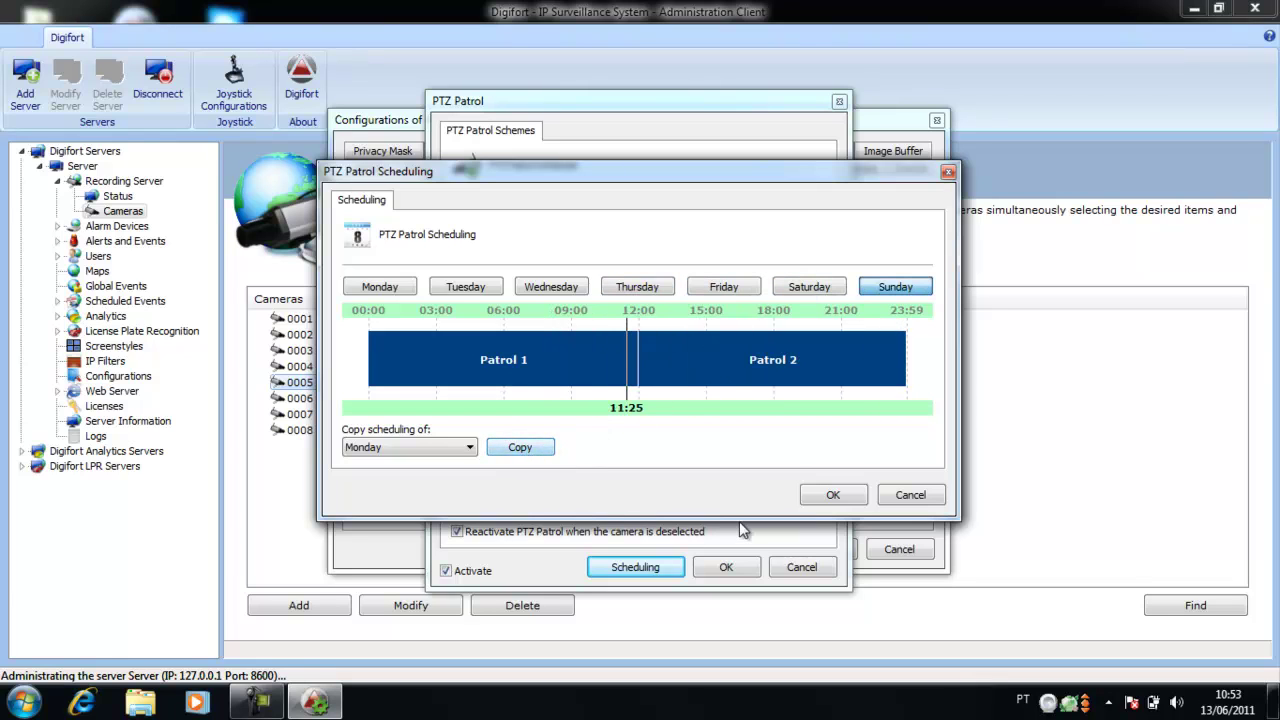
Step: Save the weekly schedule, the patrol settings and camera 0005's configuration
click(830, 496)
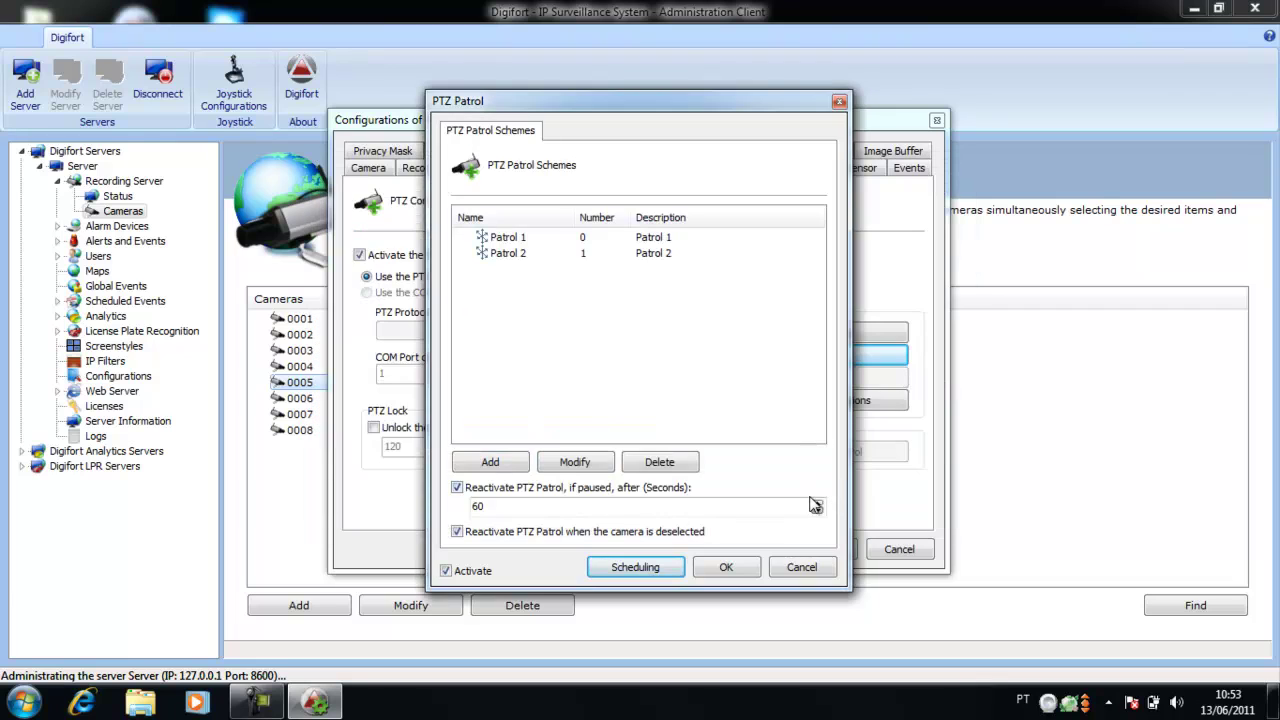
click(722, 569)
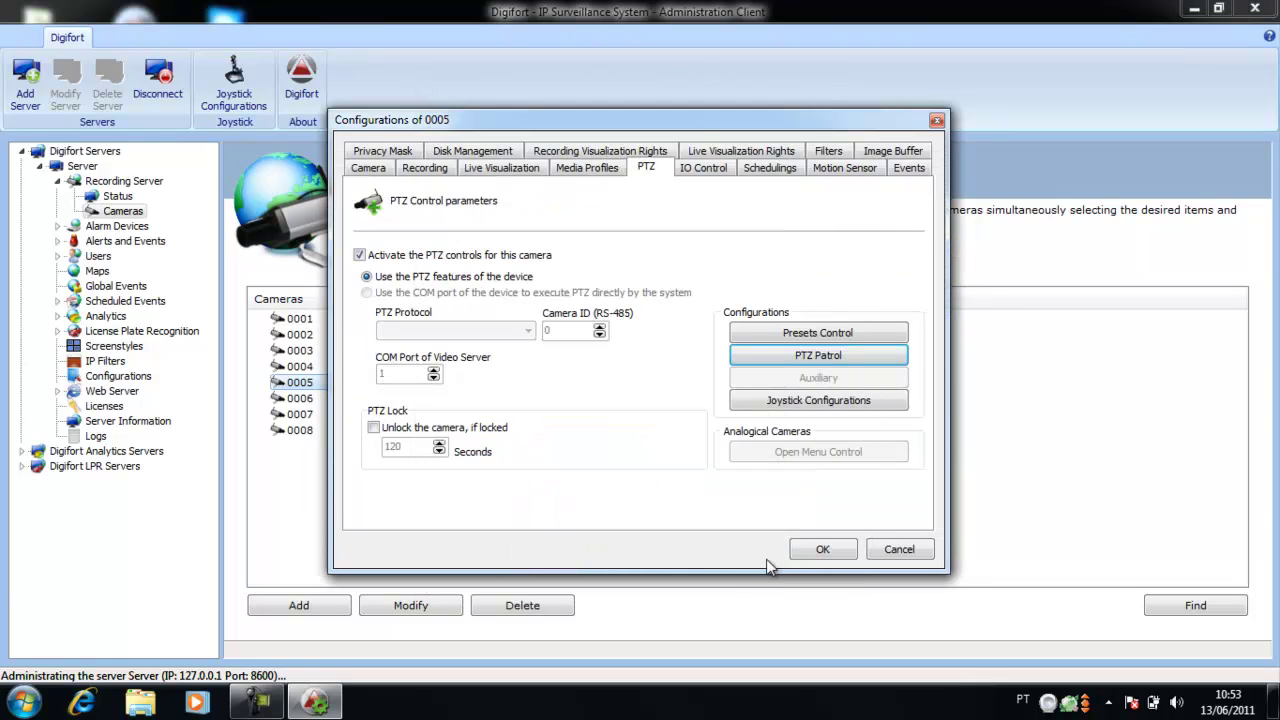
click(814, 551)
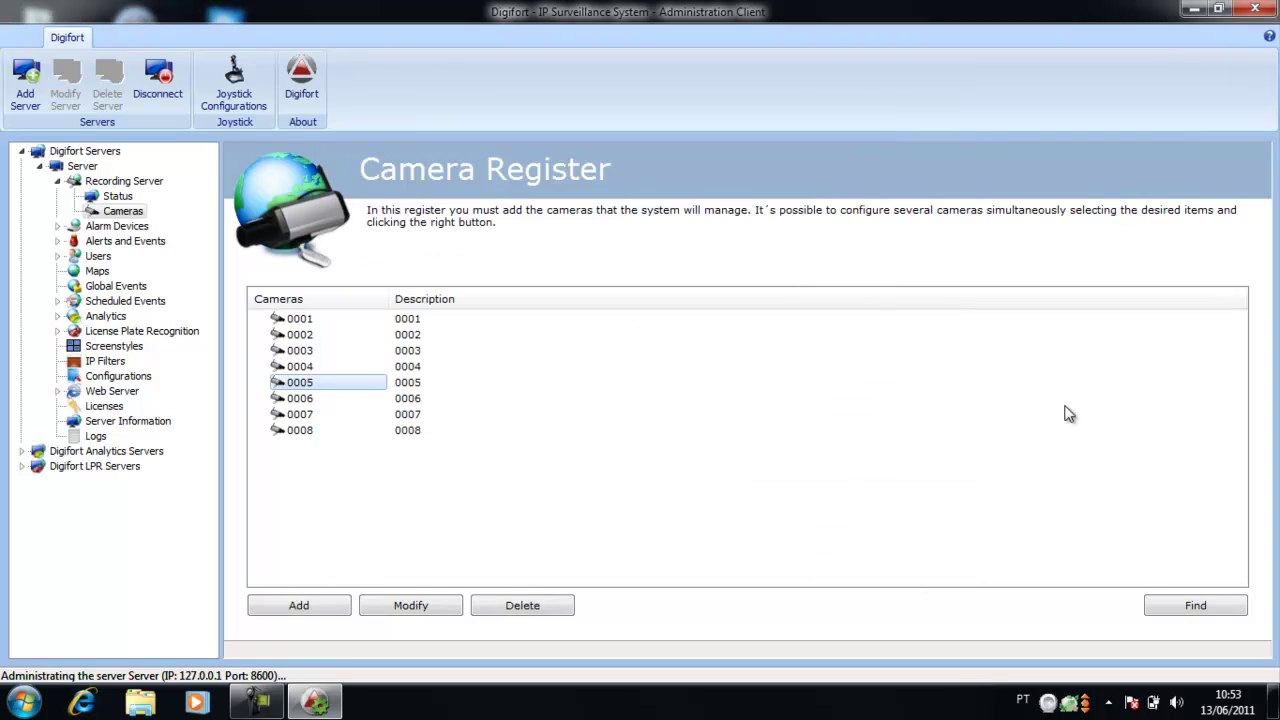
Step: Minimize the Administration Client, launch Surveillance Client Enterprise, and cancel the stuck server connection
click(1193, 10)
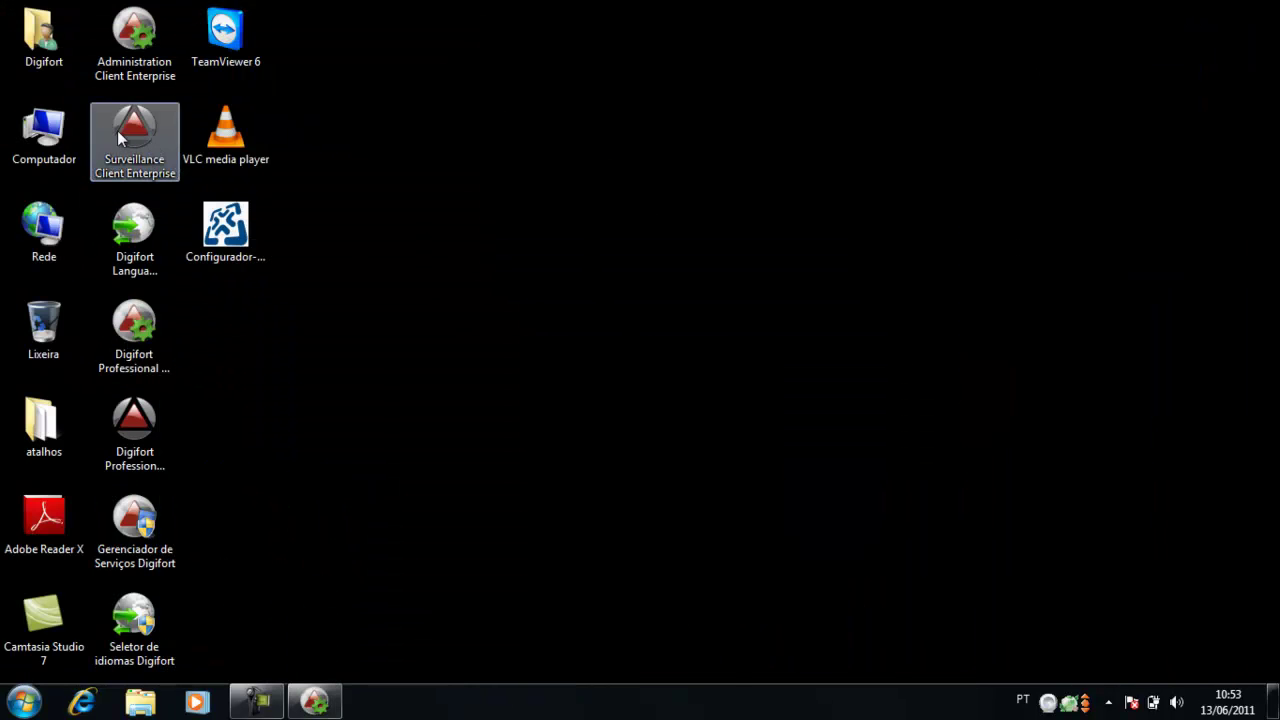
double_click(118, 137)
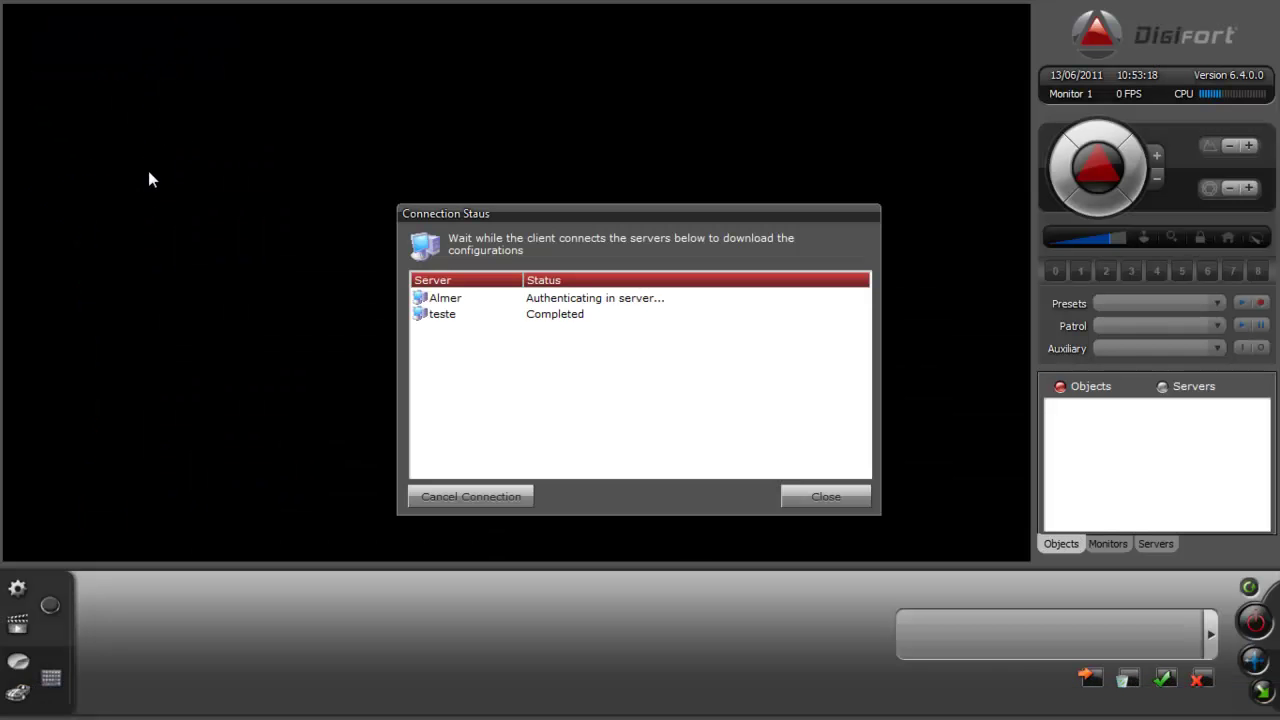
click(425, 300)
click(471, 497)
click(858, 500)
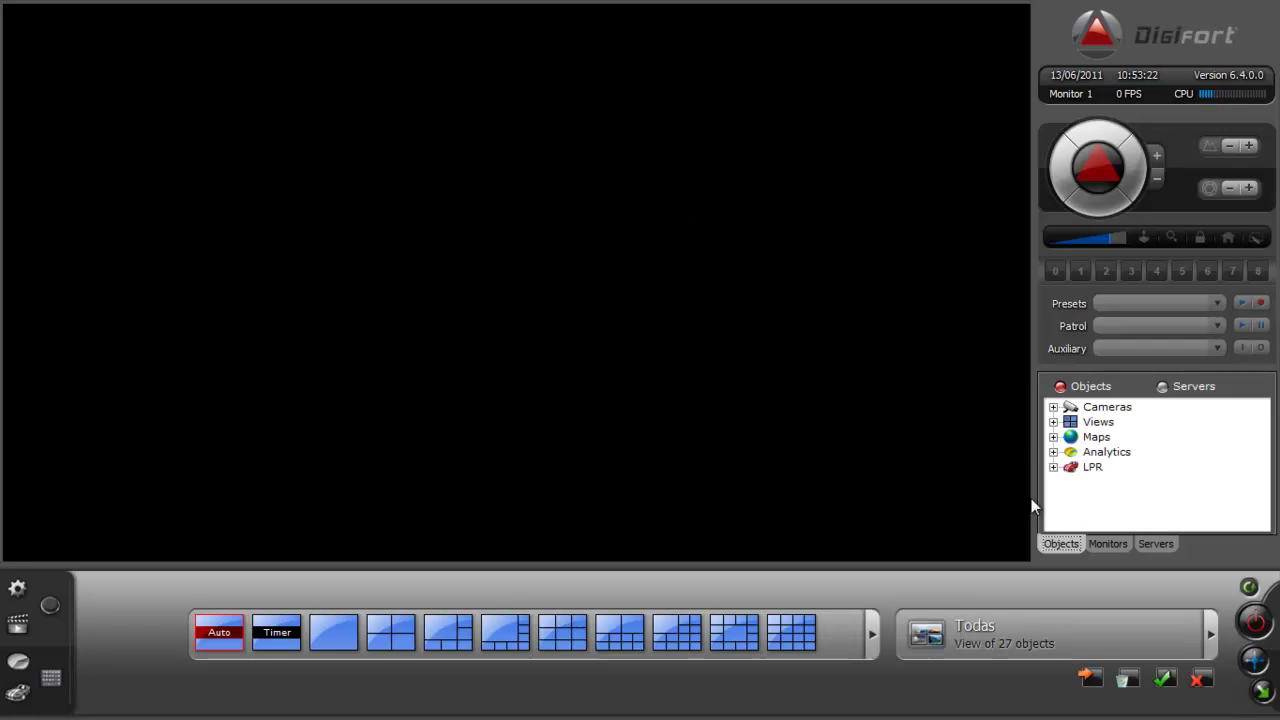
Step: Show camera 0005 on the monitor with PTZ controls active and Patrol 1 running
click(1053, 408)
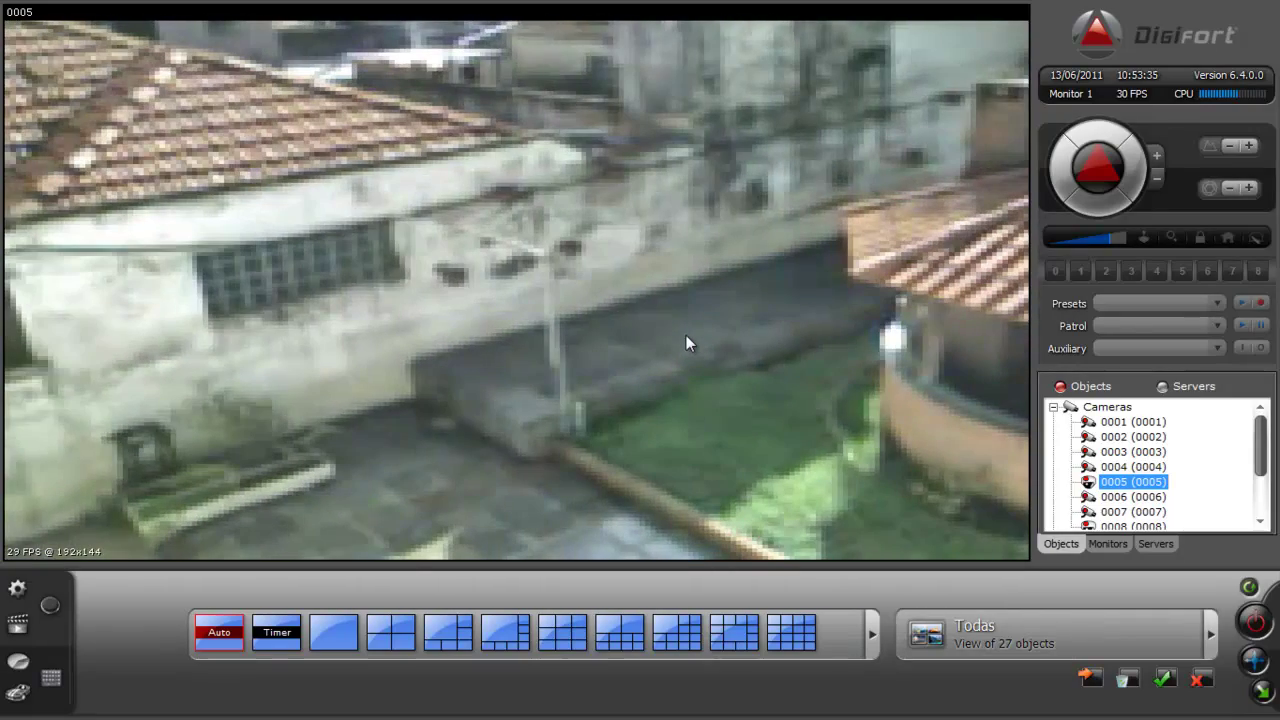
click(686, 337)
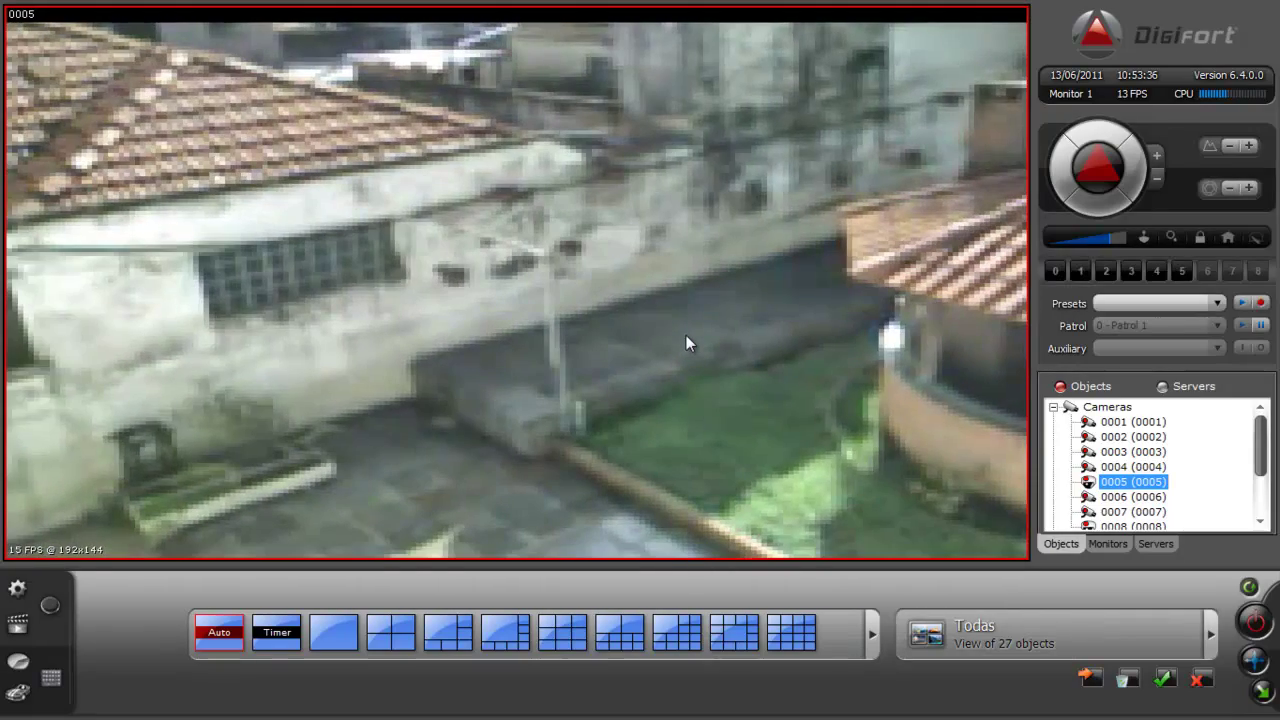